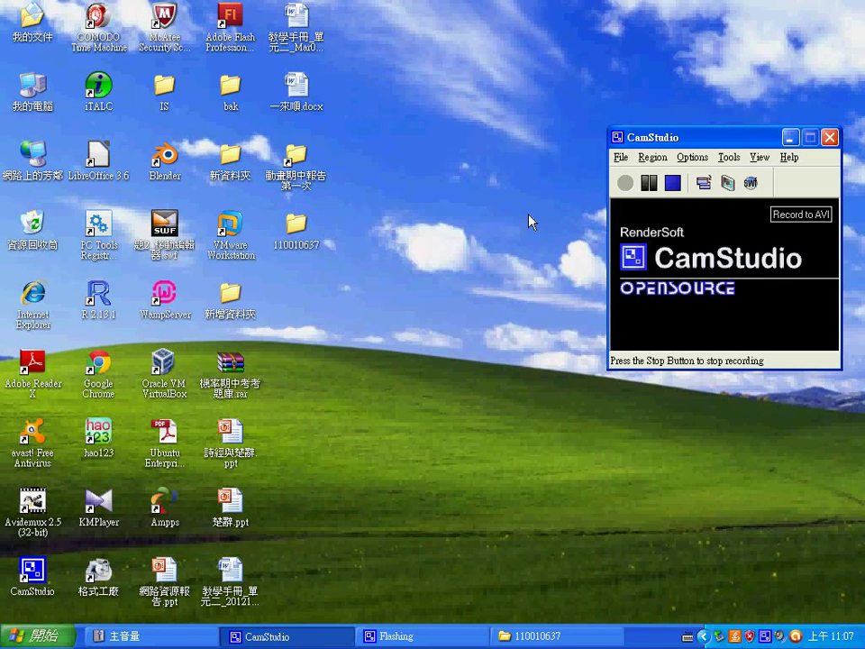
# Open the 110010637 folder and run PStory.msi to start the Photo Story 3 setup
pyautogui.doubleClick(297, 233)
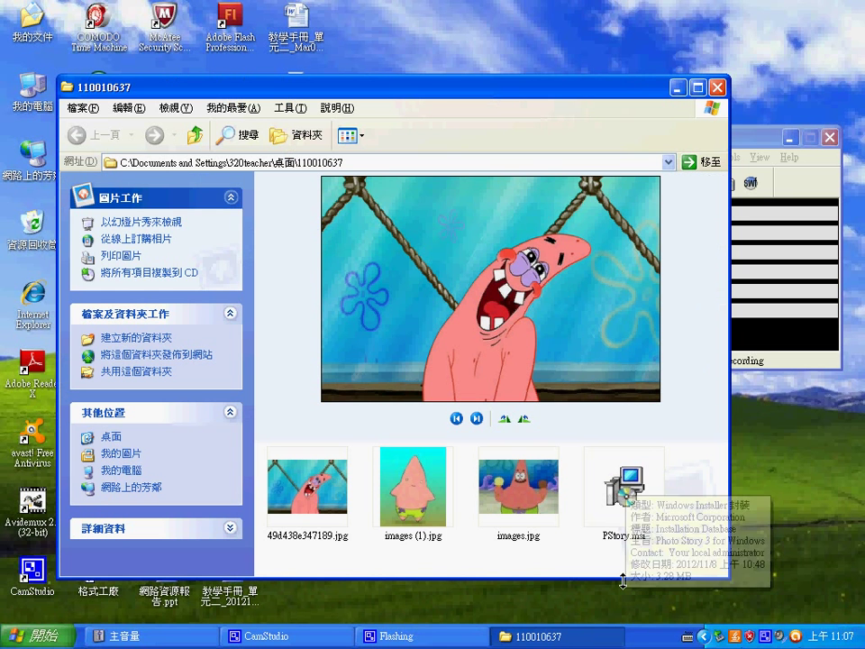
pyautogui.doubleClick(622, 496)
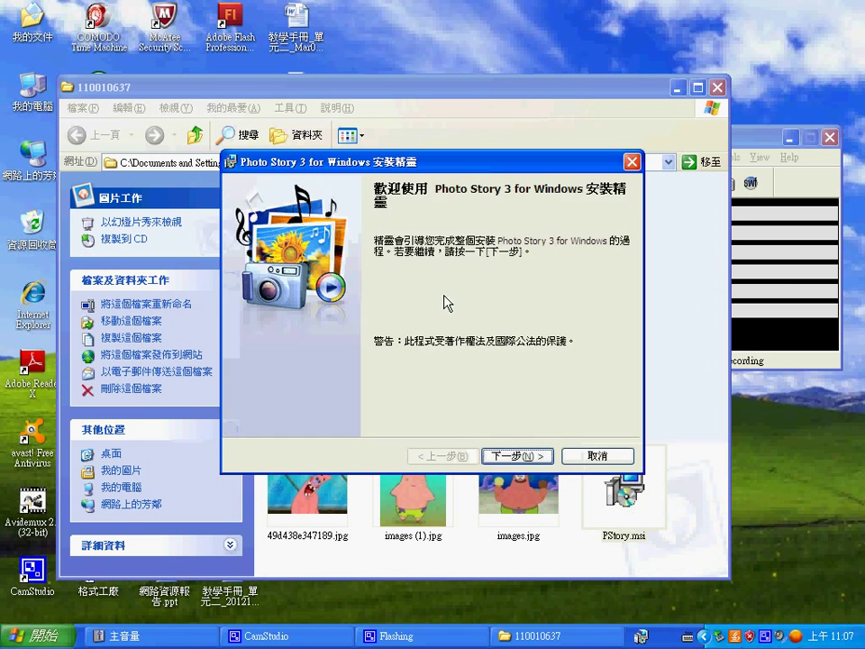
# Accept the licence, install Photo Story 3 for Windows, and close the finished setup wizard
pyautogui.click(528, 459)
pyautogui.click(252, 394)
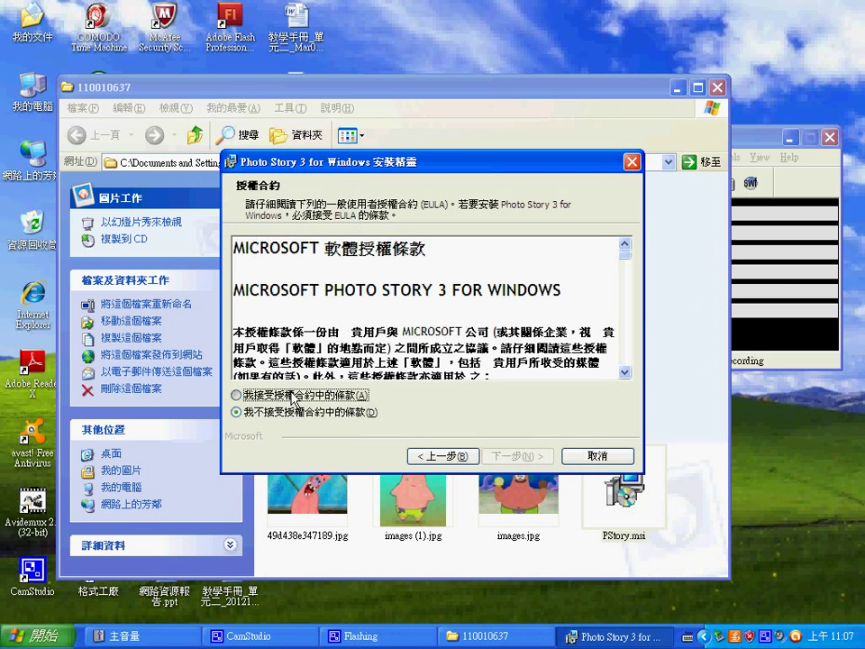
pyautogui.click(523, 456)
pyautogui.click(524, 458)
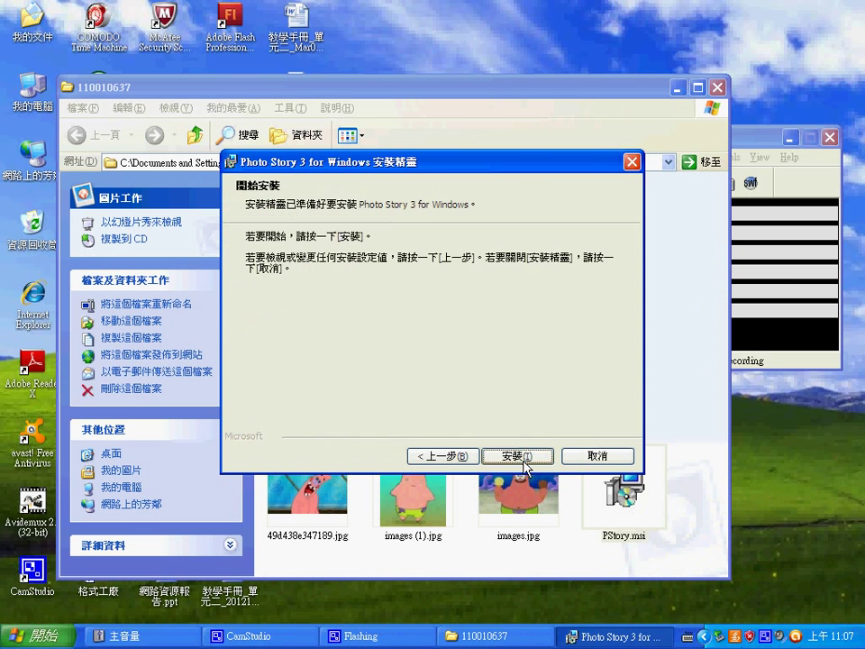
pyautogui.click(524, 459)
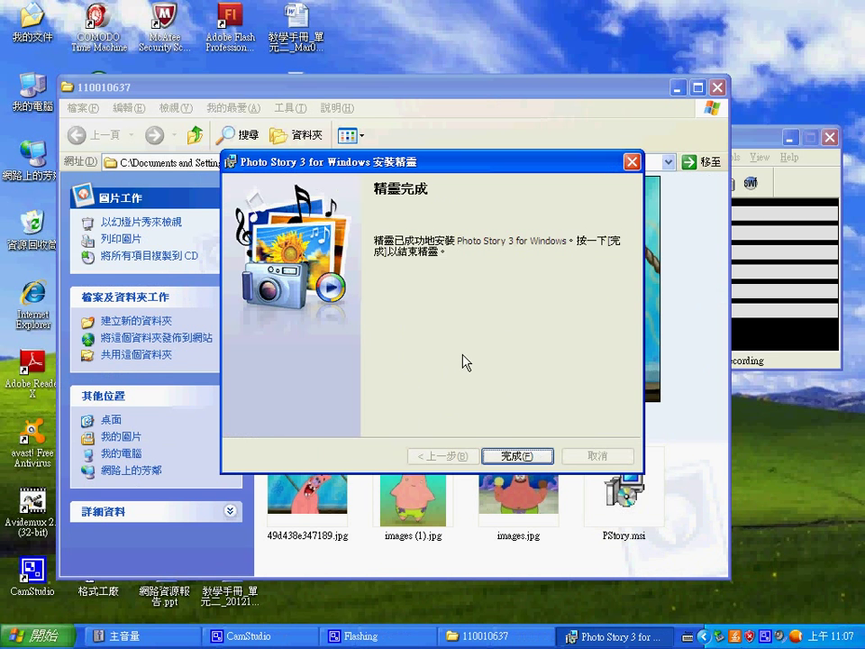
pyautogui.press('Return')
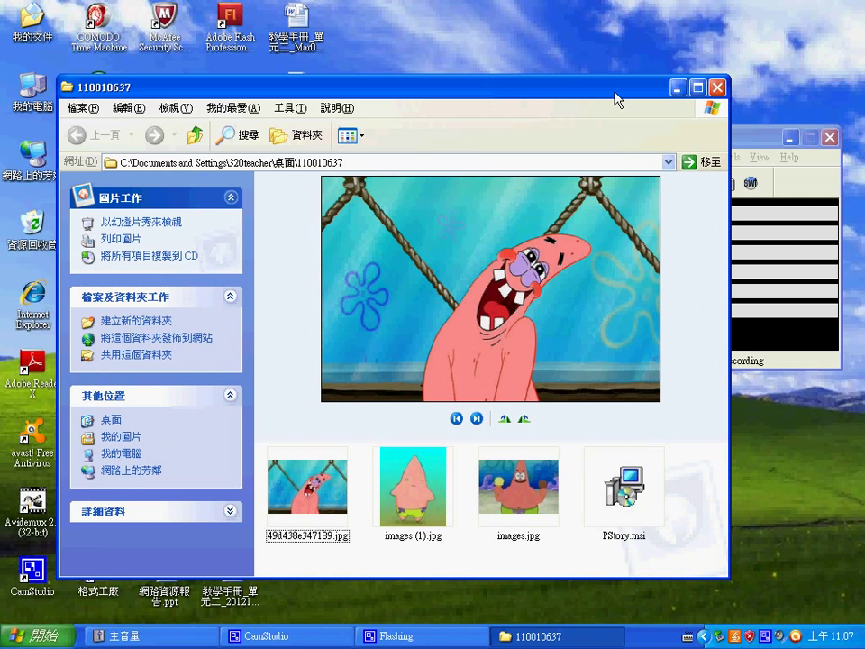
# Move the folder window aside and launch Photo Story 3 for Windows from All Programs
pyautogui.moveTo(299, 60)
pyautogui.mouseDown()
pyautogui.moveTo(469, 195)
pyautogui.moveTo(625, 78)
pyautogui.mouseUp()
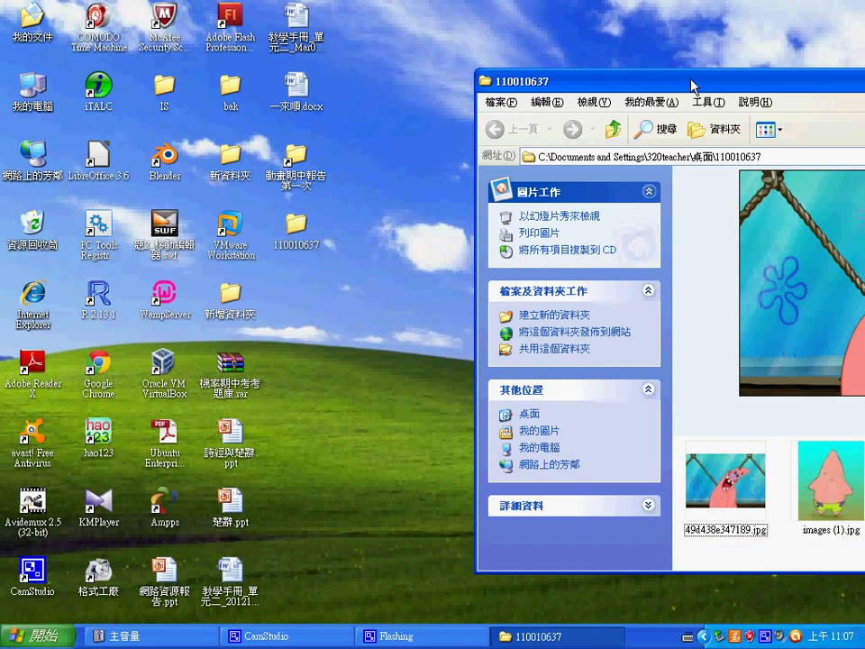
pyautogui.press('super')
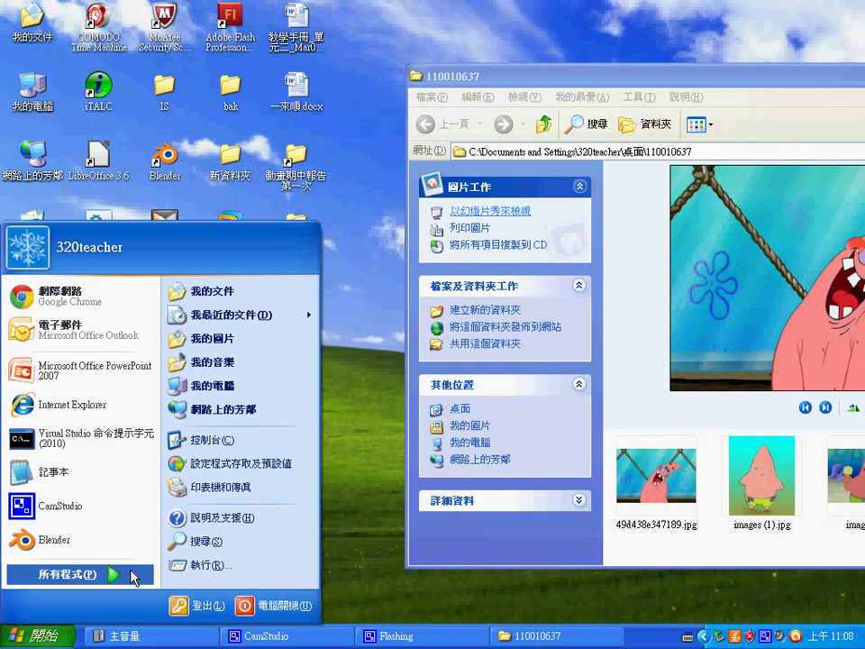
pyautogui.click(108, 574)
pyautogui.click(614, 286)
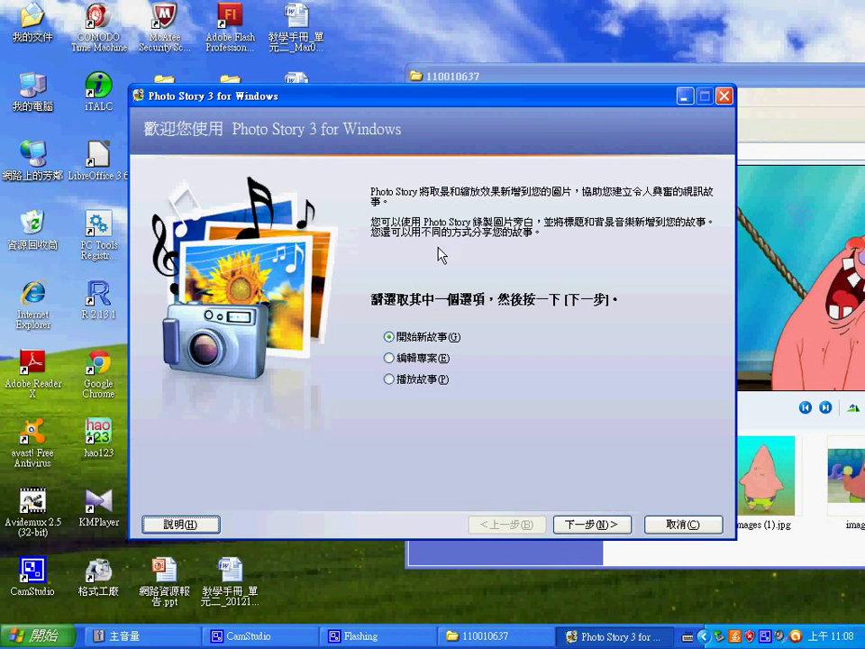
# Begin a new story and import all three Patrick jpgs from the 110010637 folder
pyautogui.click(604, 522)
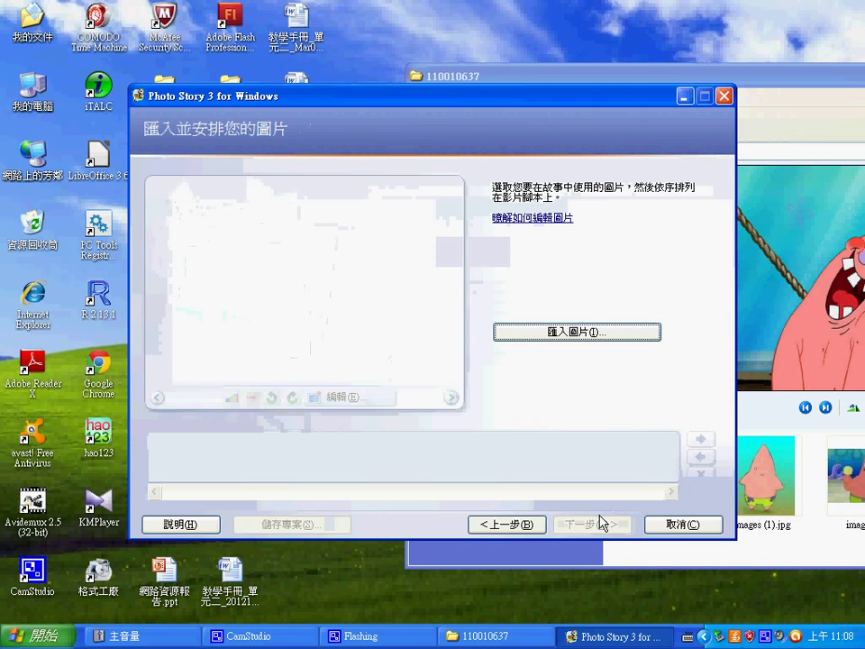
pyautogui.click(603, 336)
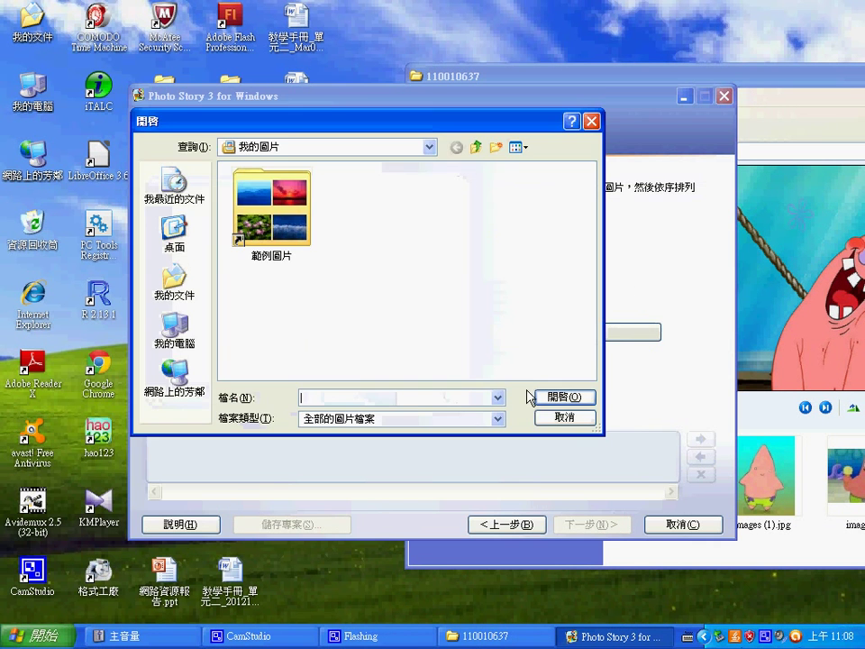
pyautogui.doubleClick(243, 201)
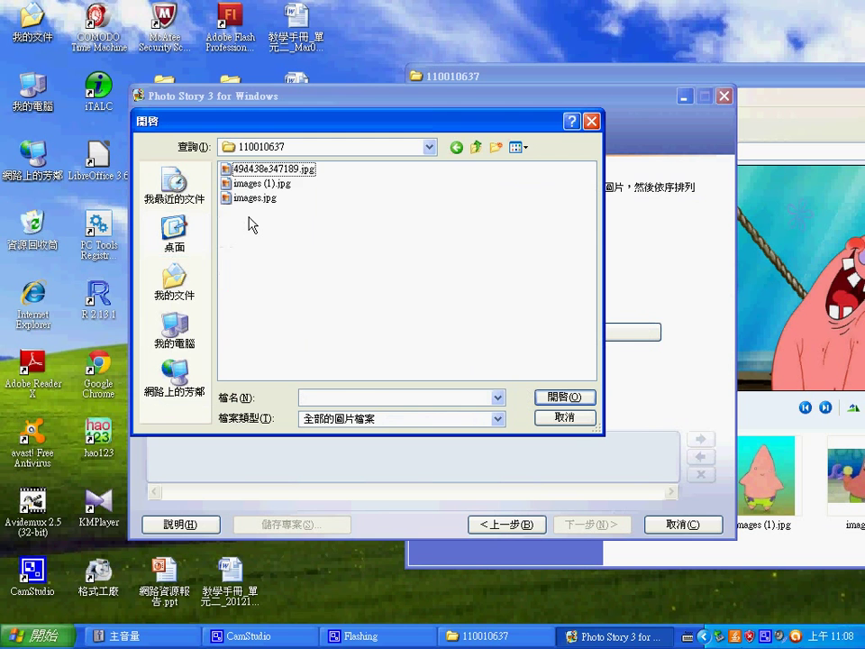
pyautogui.moveTo(222, 250); pyautogui.dragTo(259, 164)
pyautogui.click(566, 397)
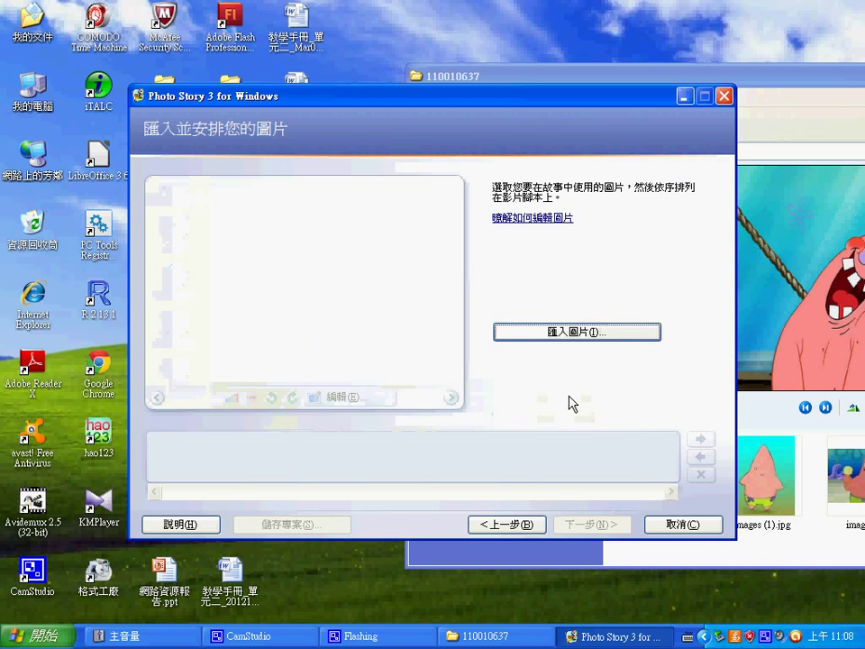
pyautogui.click(171, 456)
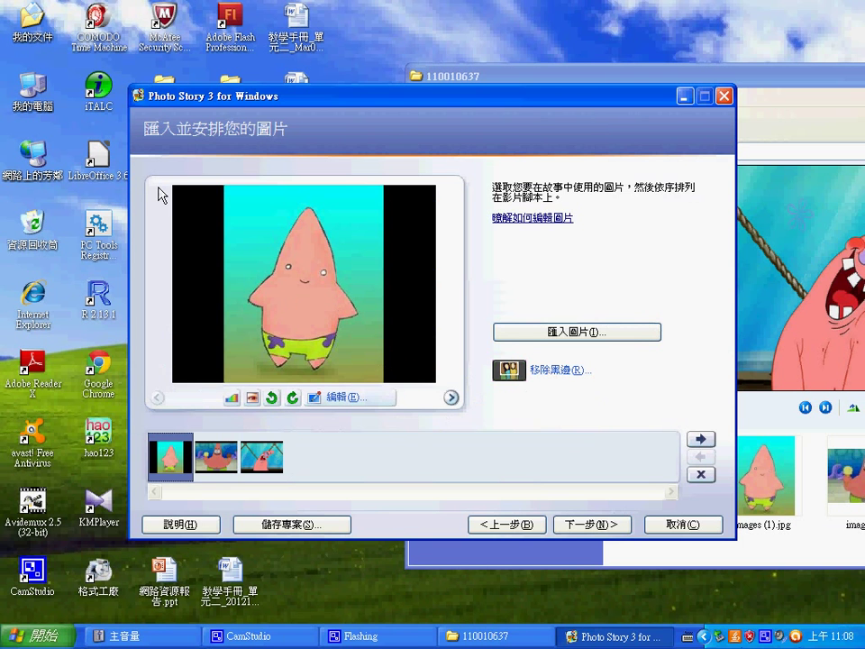
# Crop standing Patrick tightly around his upper body and accept border removal on all three pictures
pyautogui.click(541, 370)
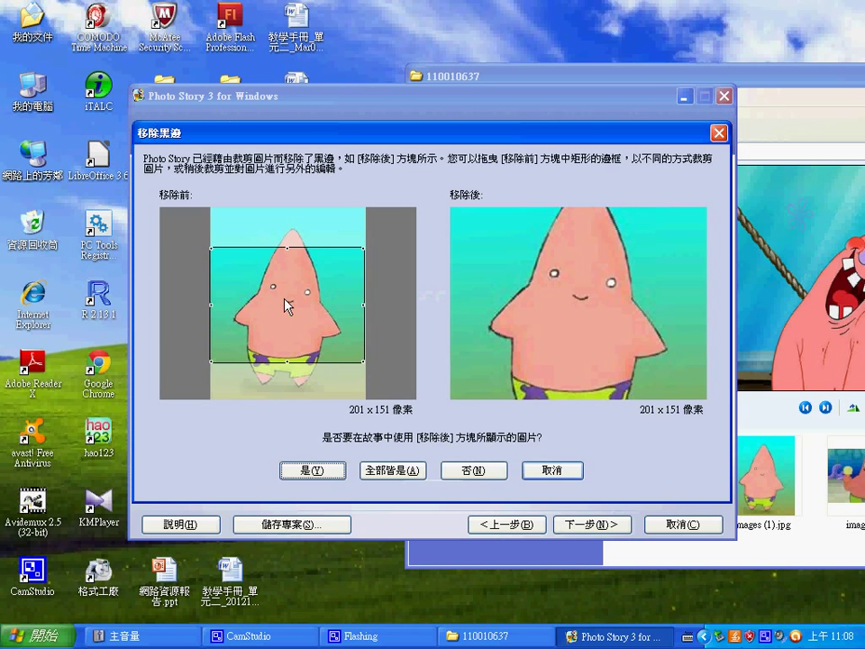
pyautogui.moveTo(312, 306); pyautogui.dragTo(373, 237)
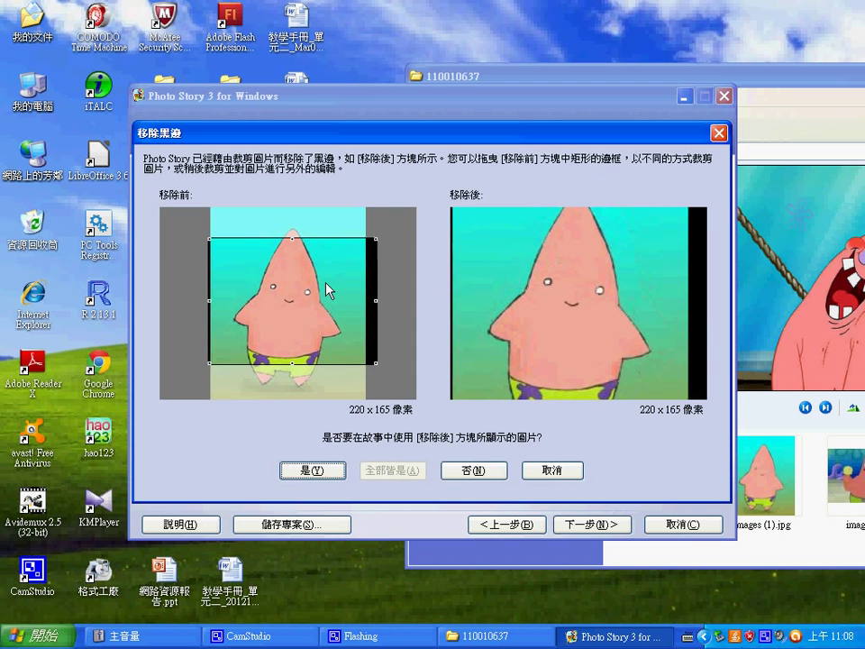
pyautogui.moveTo(328, 289); pyautogui.dragTo(326, 277)
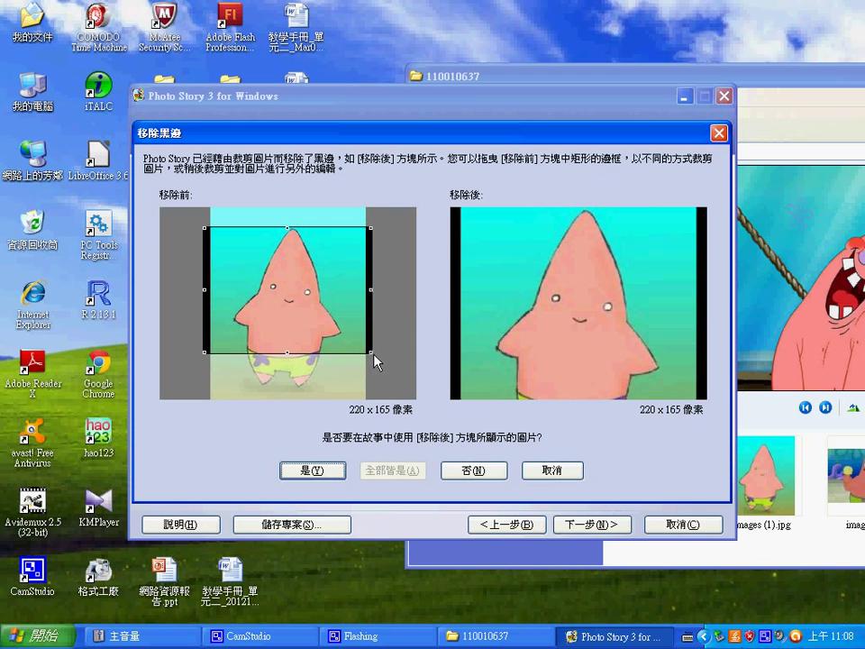
pyautogui.moveTo(375, 360); pyautogui.dragTo(365, 353)
pyautogui.moveTo(305, 319)
pyautogui.mouseDown()
pyautogui.moveTo(312, 323)
pyautogui.moveTo(305, 310)
pyautogui.mouseUp()
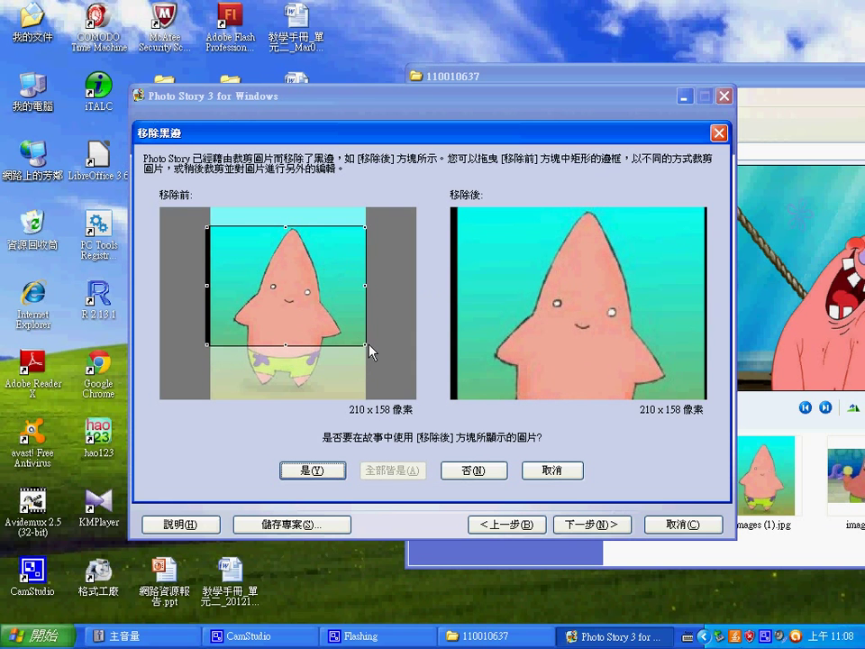
pyautogui.moveTo(367, 349); pyautogui.dragTo(357, 336)
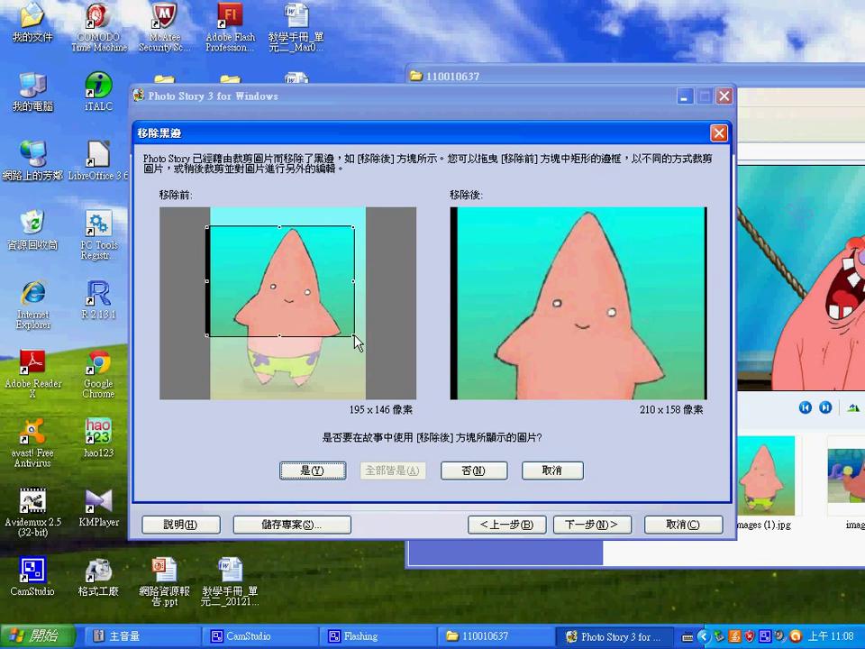
pyautogui.moveTo(313, 303); pyautogui.dragTo(315, 306)
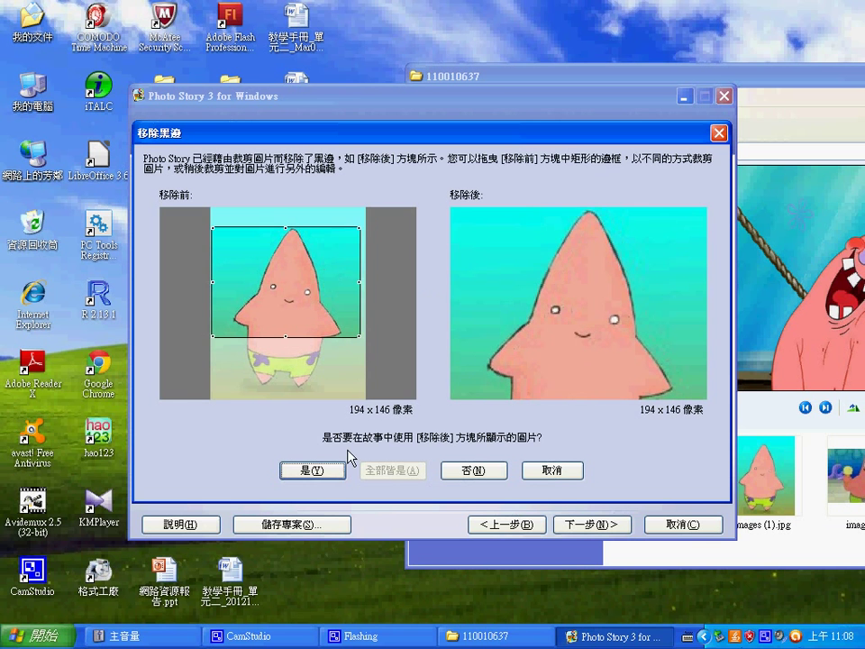
pyautogui.click(311, 471)
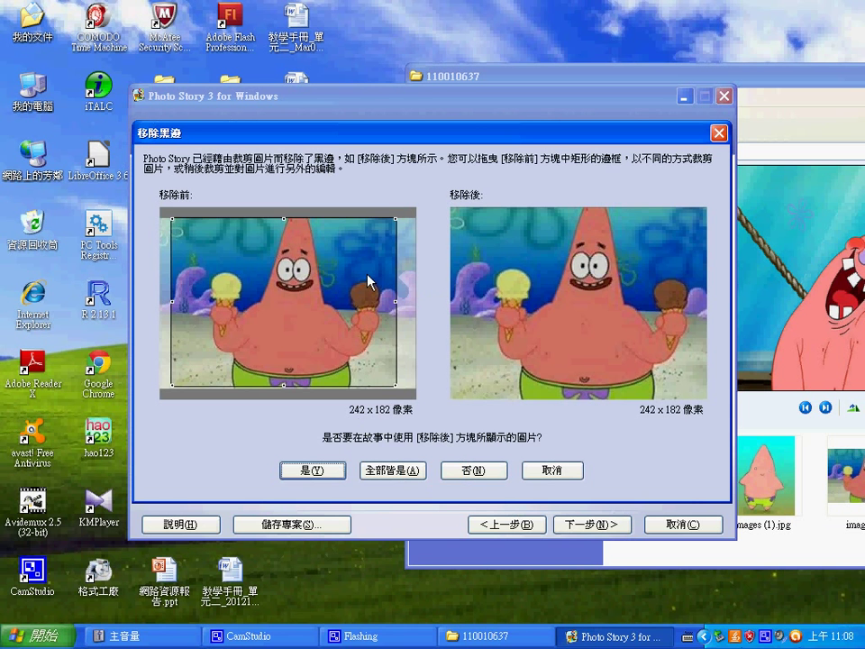
pyautogui.click(332, 473)
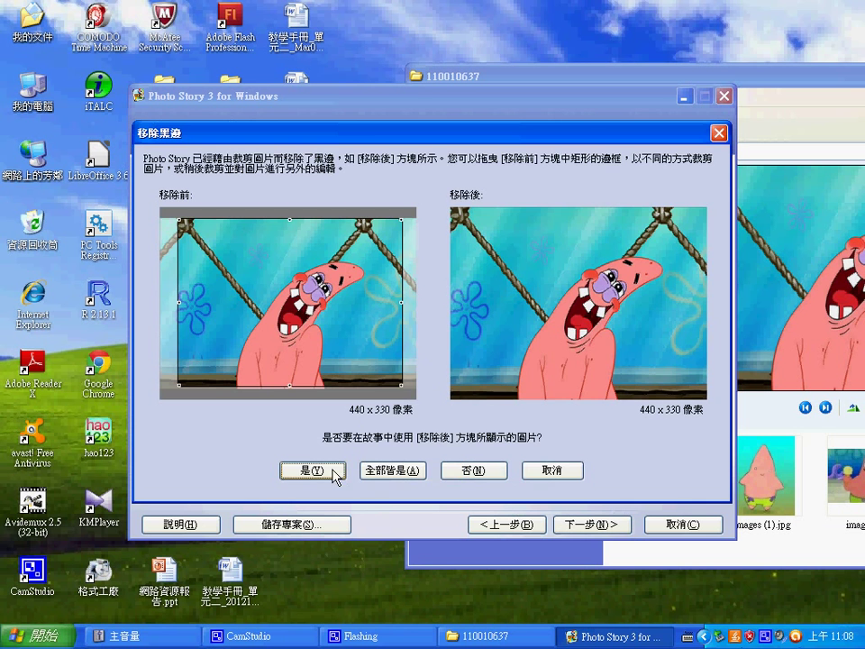
pyautogui.click(334, 481)
pyautogui.click(431, 367)
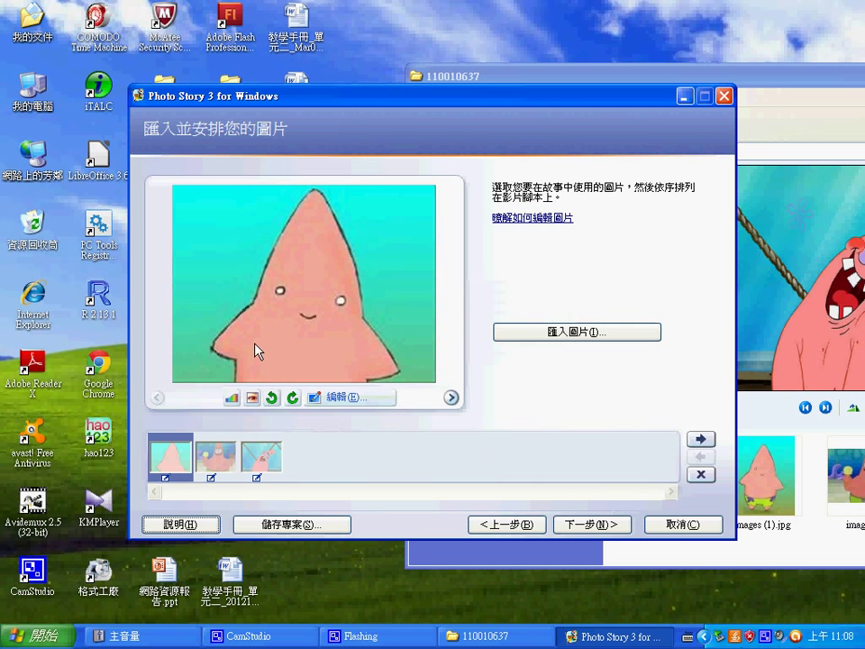
# Auto-correct colour levels on the standing and ice-cream Patrick pictures, then select laughing Patrick
pyautogui.click(232, 398)
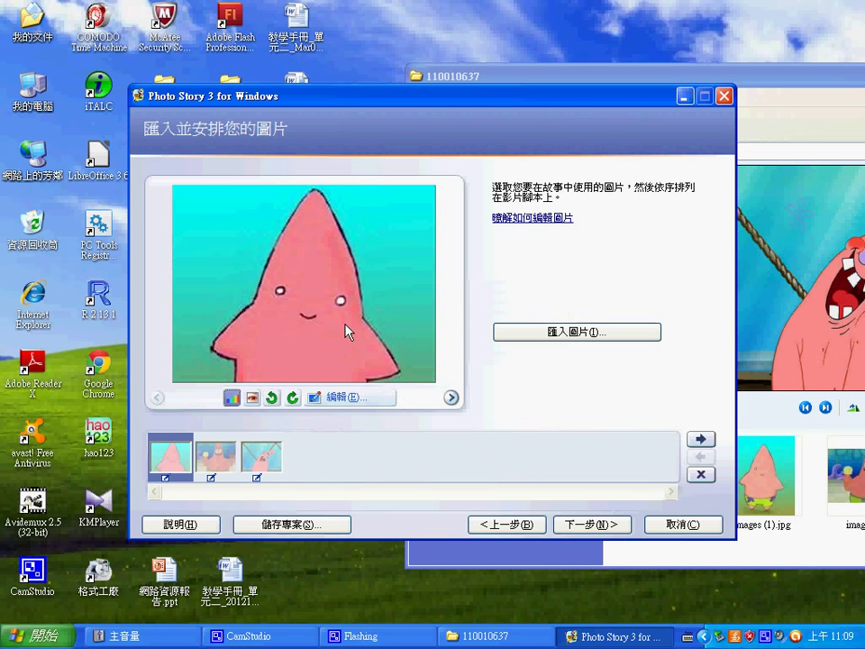
pyautogui.click(216, 467)
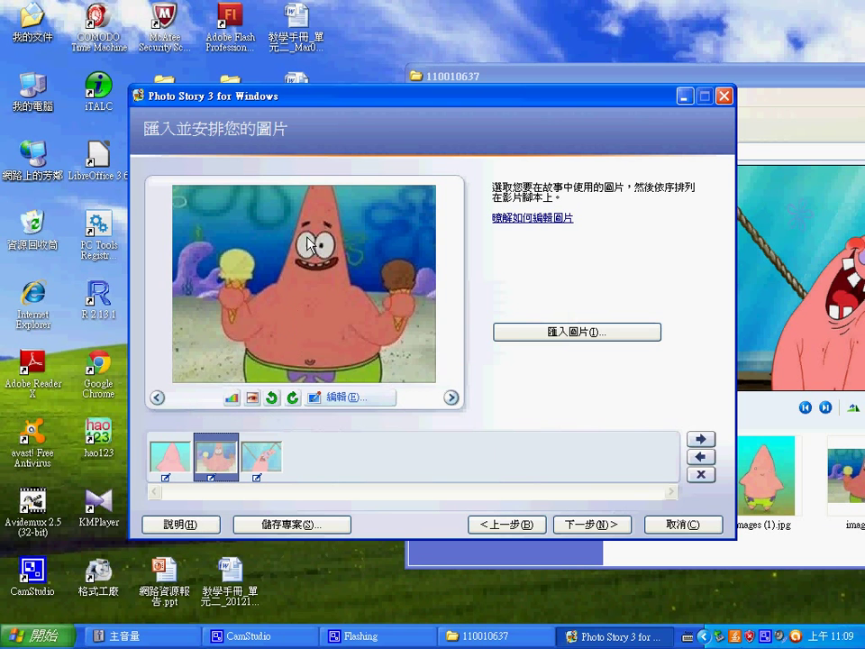
pyautogui.click(231, 397)
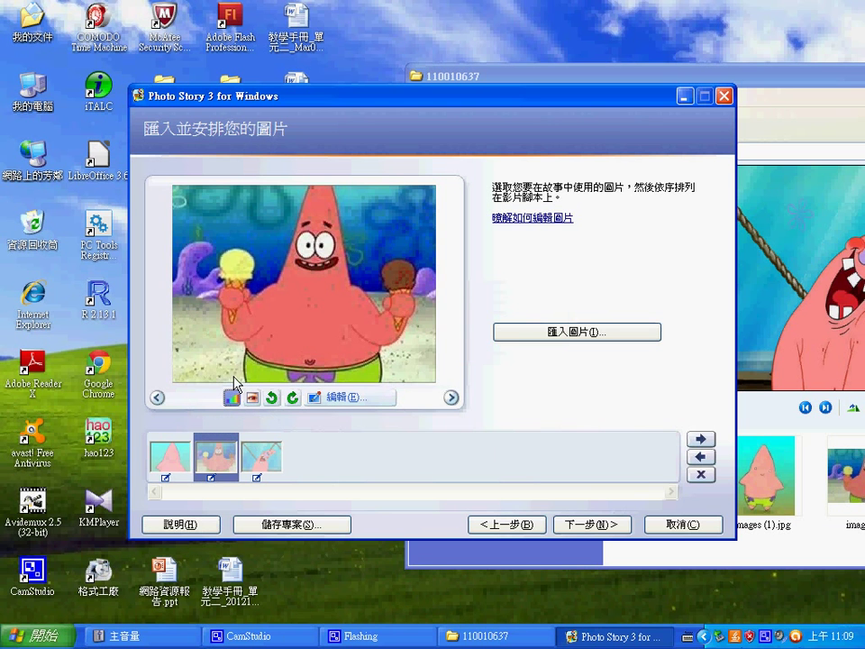
pyautogui.click(266, 461)
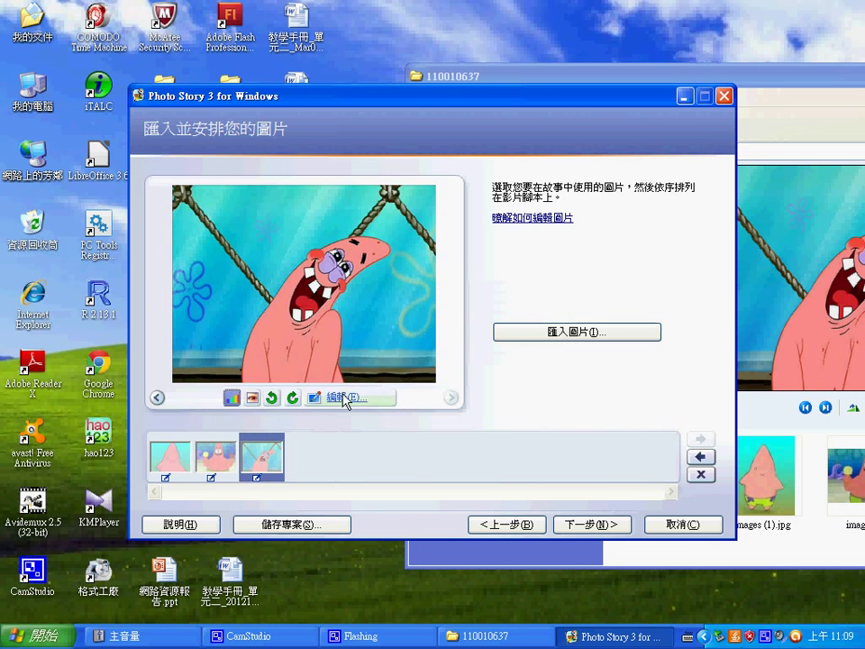
pyautogui.click(345, 399)
# Try watercolor, black-and-white and sepia effects on a picture, then discard them
pyautogui.click(301, 147)
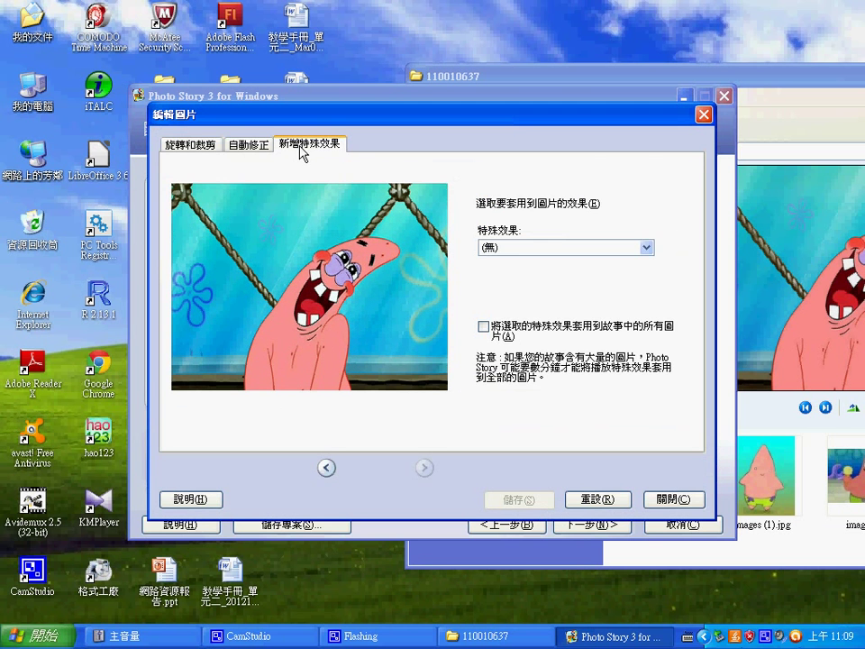
pyautogui.press('Escape')
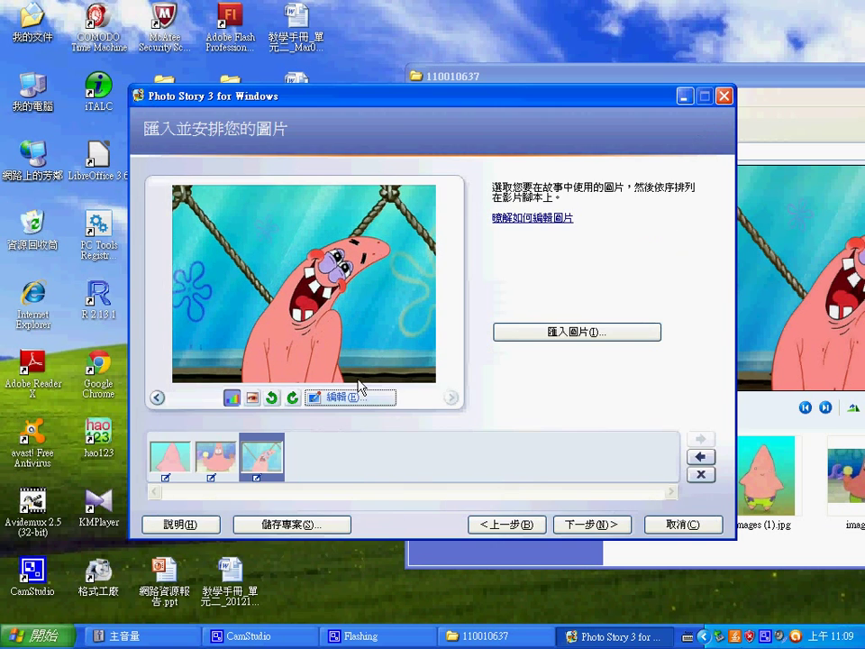
pyautogui.click(359, 399)
pyautogui.click(319, 146)
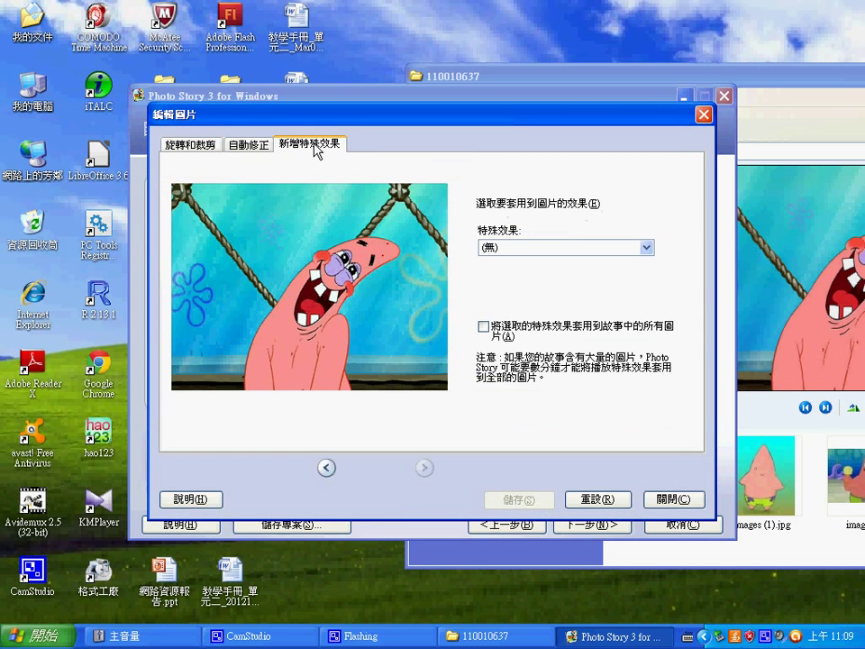
pyautogui.click(539, 248)
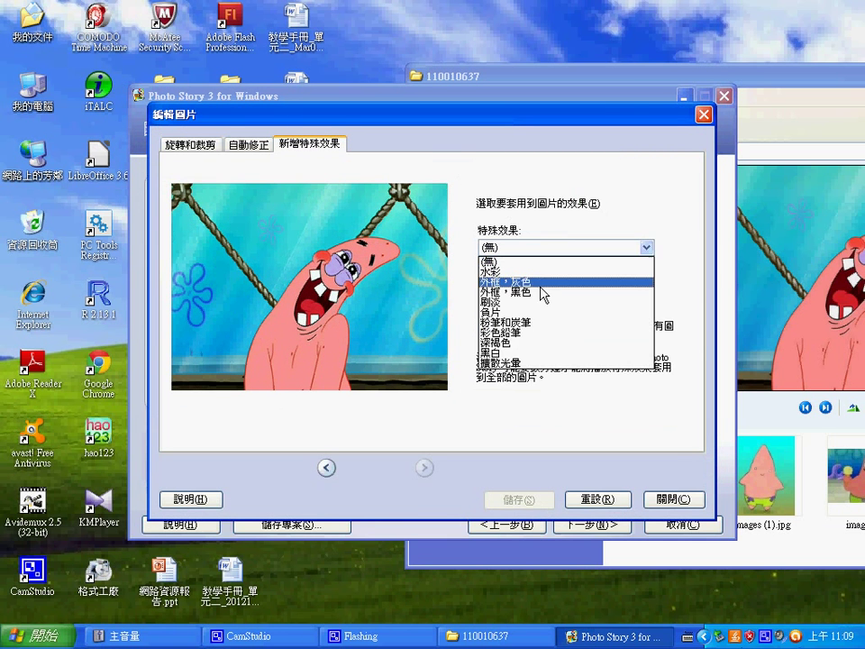
pyautogui.click(529, 270)
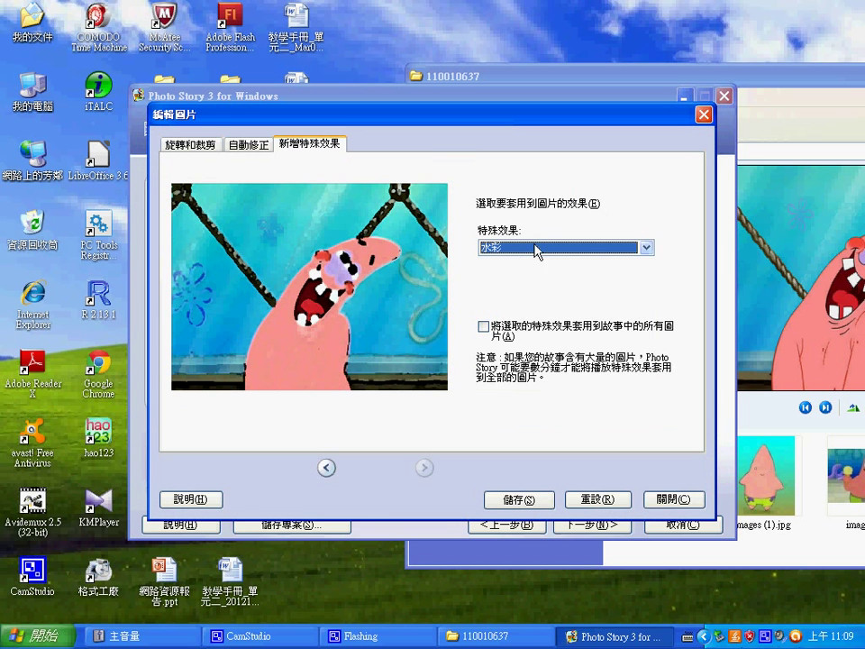
pyautogui.click(537, 248)
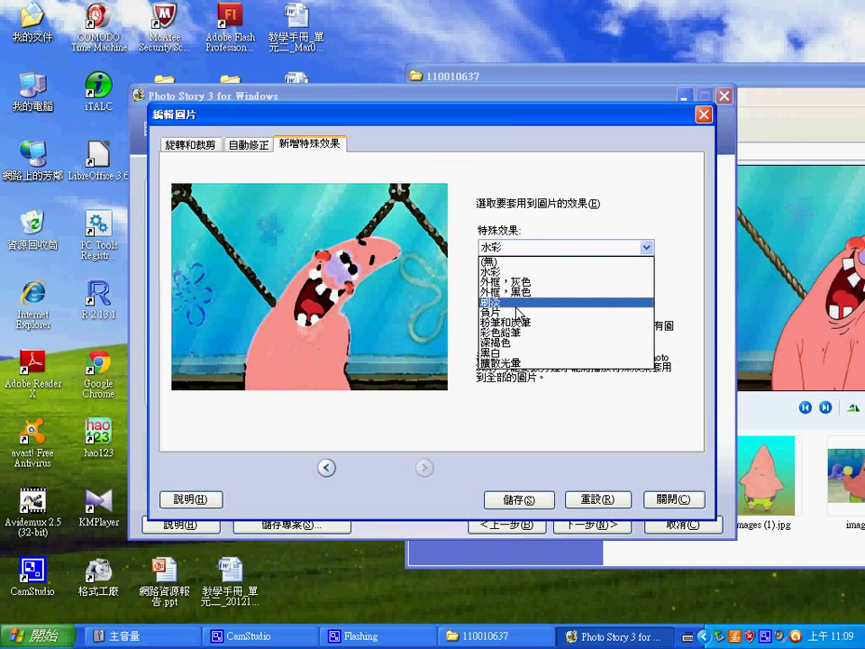
pyautogui.click(514, 354)
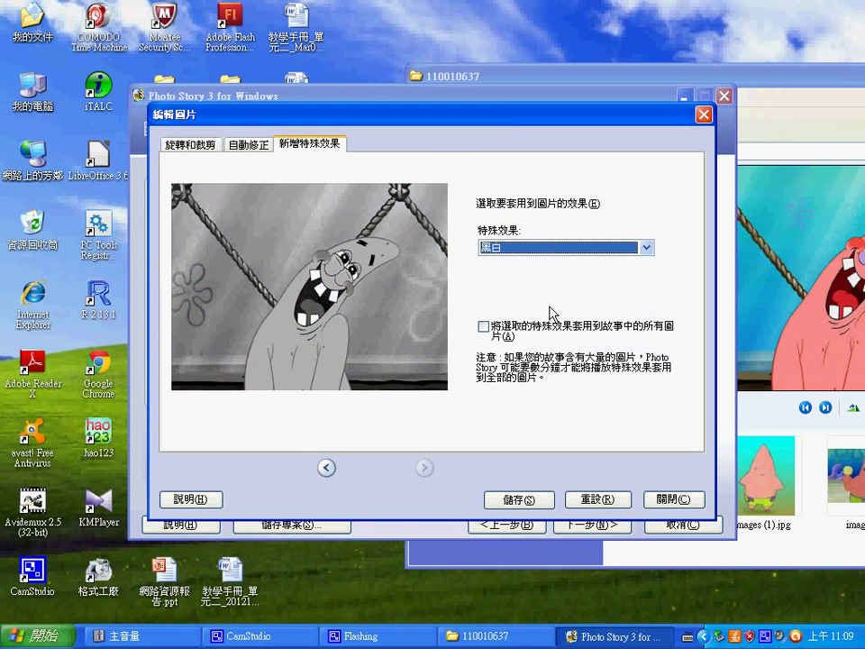
pyautogui.click(495, 247)
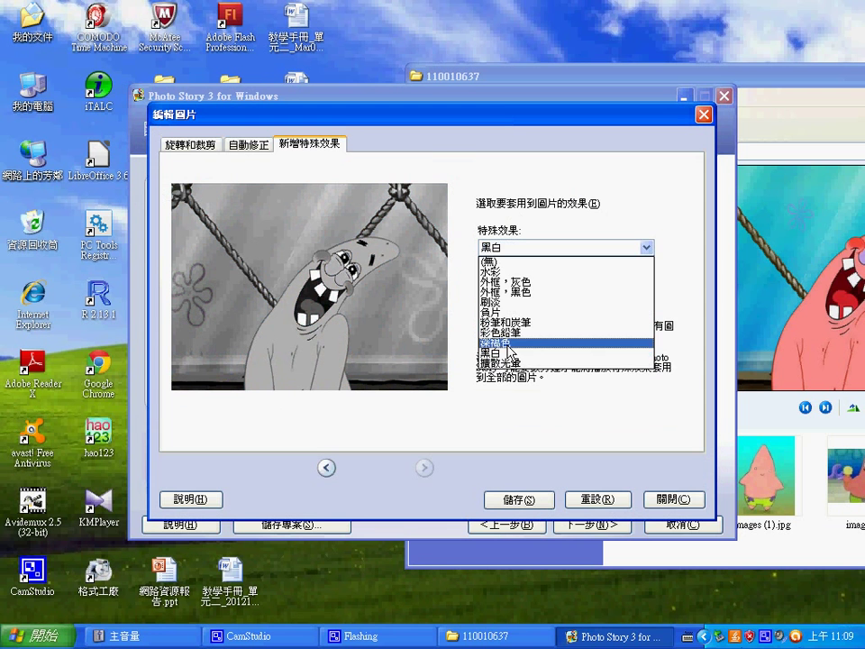
pyautogui.click(508, 343)
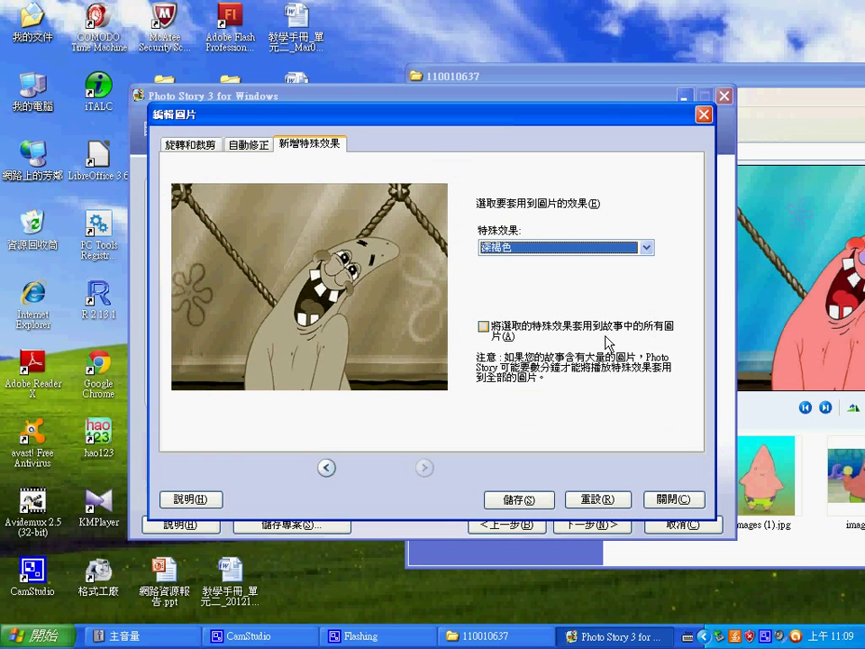
pyautogui.click(704, 113)
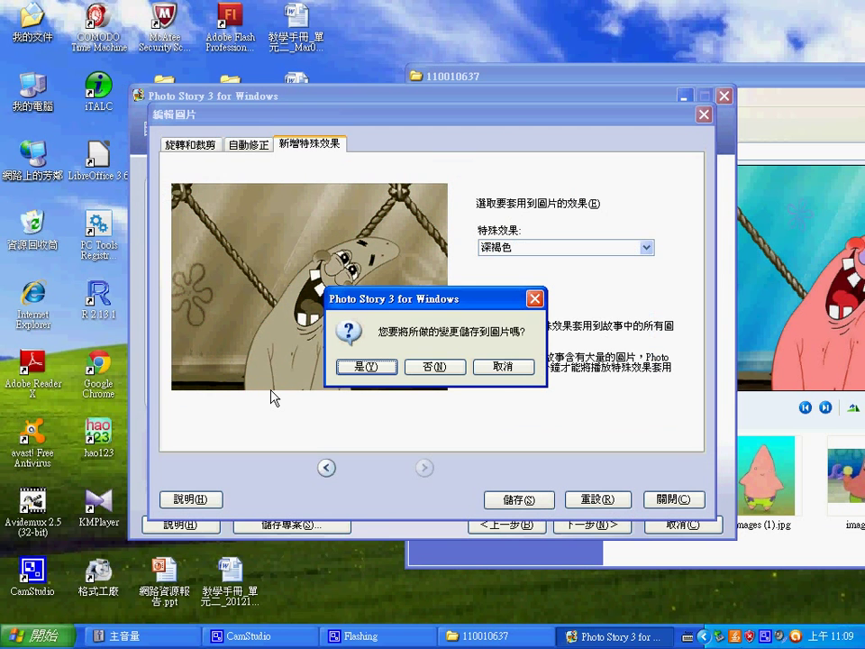
pyautogui.click(436, 367)
# Apply the black-and-white (黑白) effect to the standing Patrick picture
pyautogui.click(341, 396)
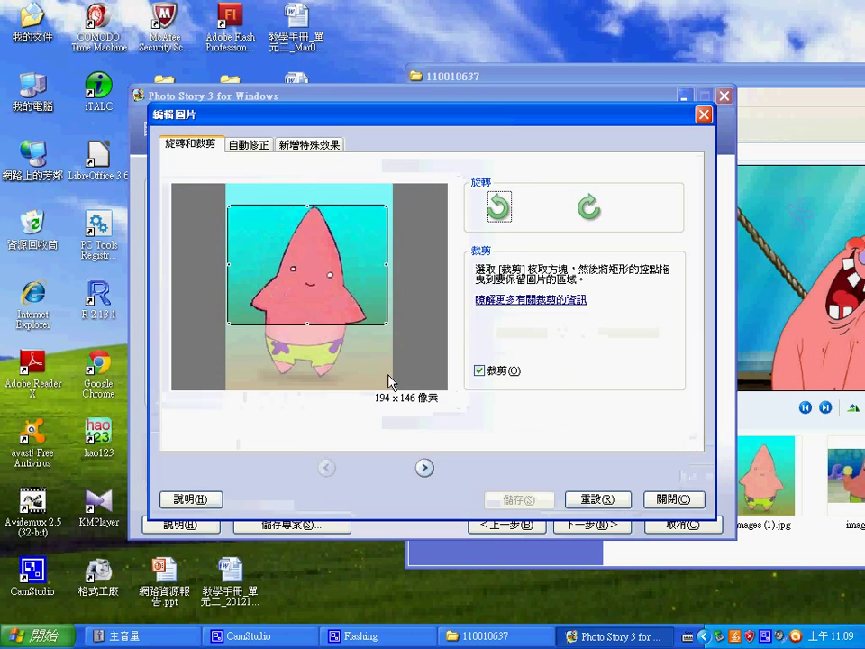
pyautogui.click(309, 144)
pyautogui.click(645, 247)
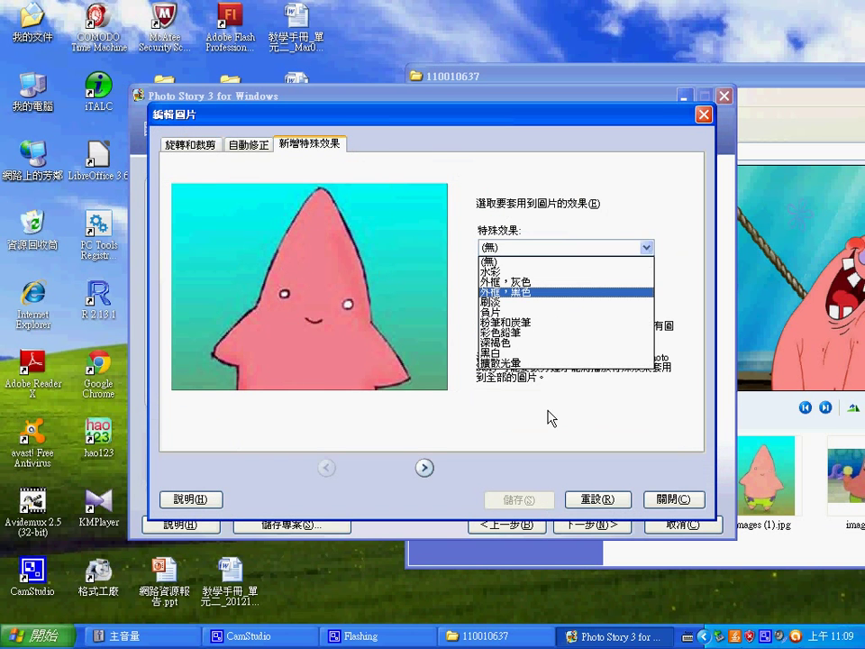
pyautogui.click(505, 352)
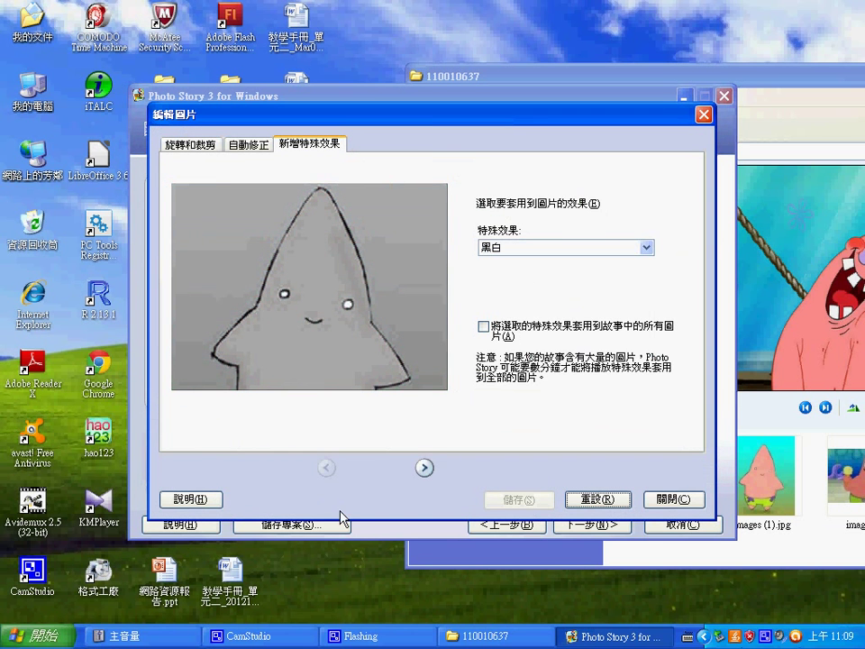
pyautogui.click(664, 501)
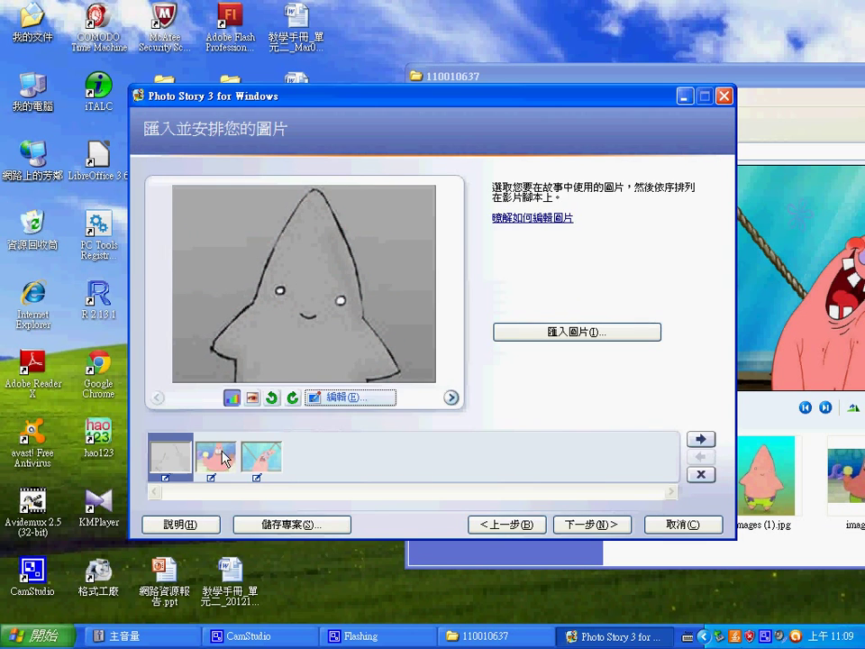
# Give the ice-cream Patrick picture the sepia (深褐色) effect and save it
pyautogui.click(349, 396)
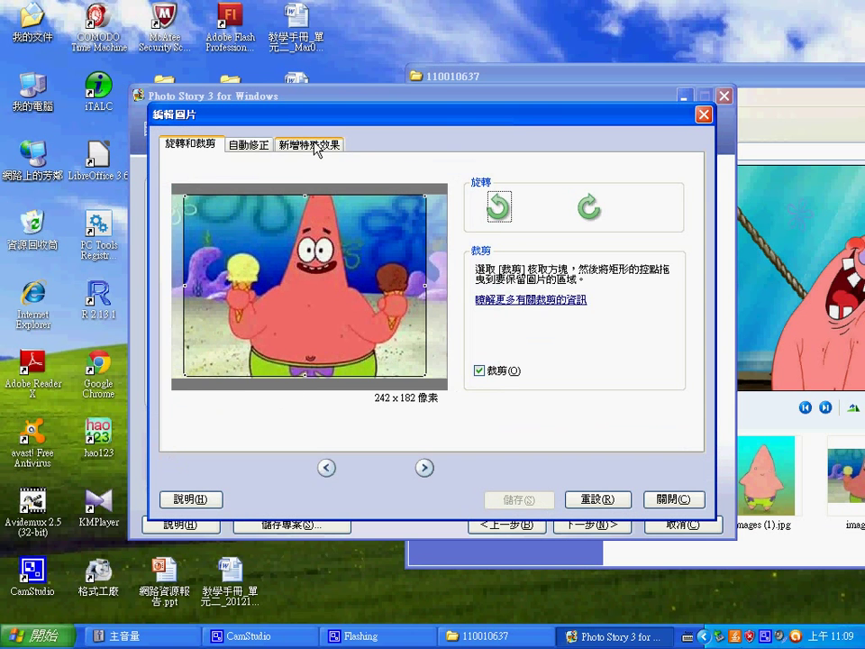
pyautogui.click(309, 145)
pyautogui.click(602, 248)
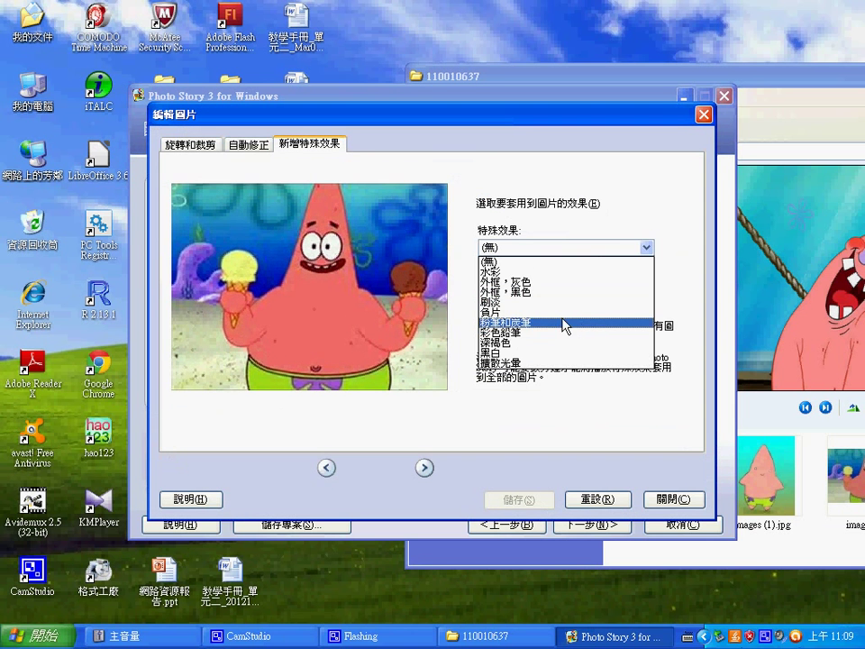
pyautogui.click(550, 332)
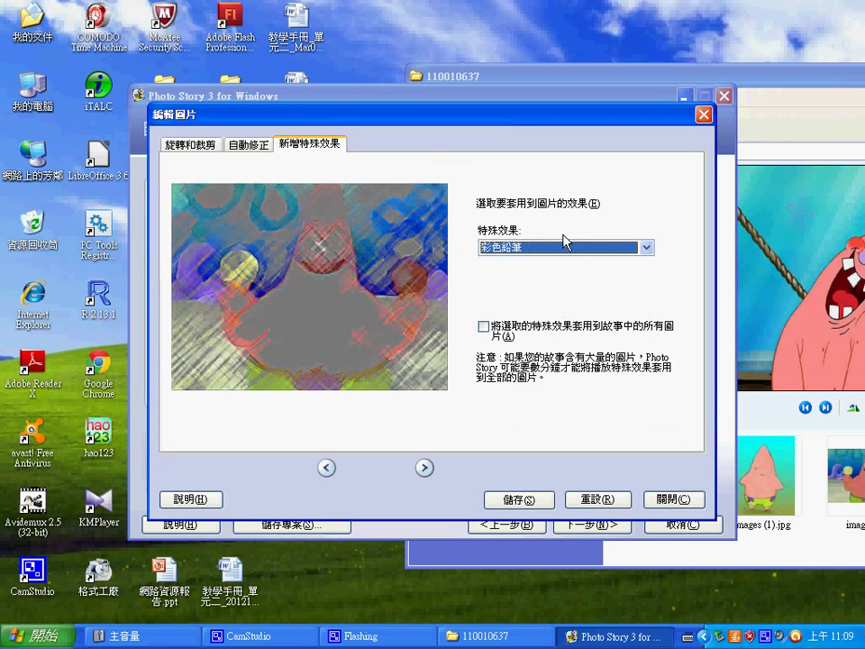
pyautogui.click(564, 246)
pyautogui.click(539, 343)
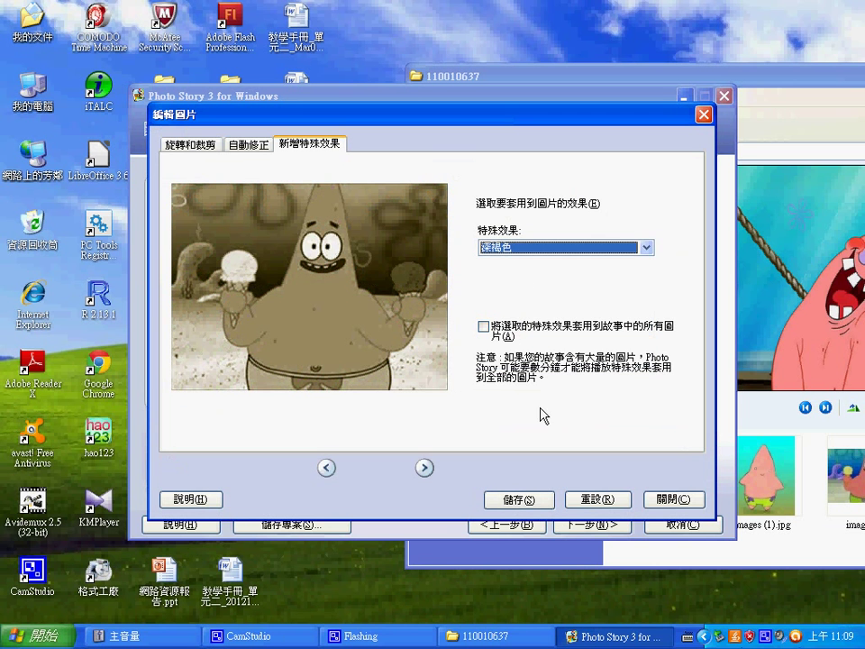
pyautogui.click(542, 500)
pyautogui.click(665, 501)
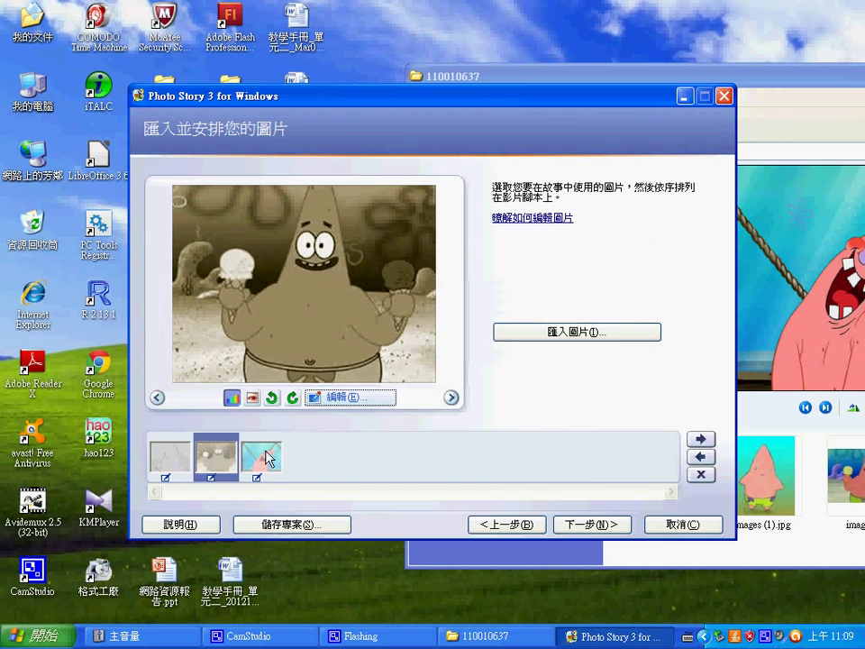
# Give the laughing Patrick picture the black outline (外框，黑色) effect and save it
pyautogui.click(359, 397)
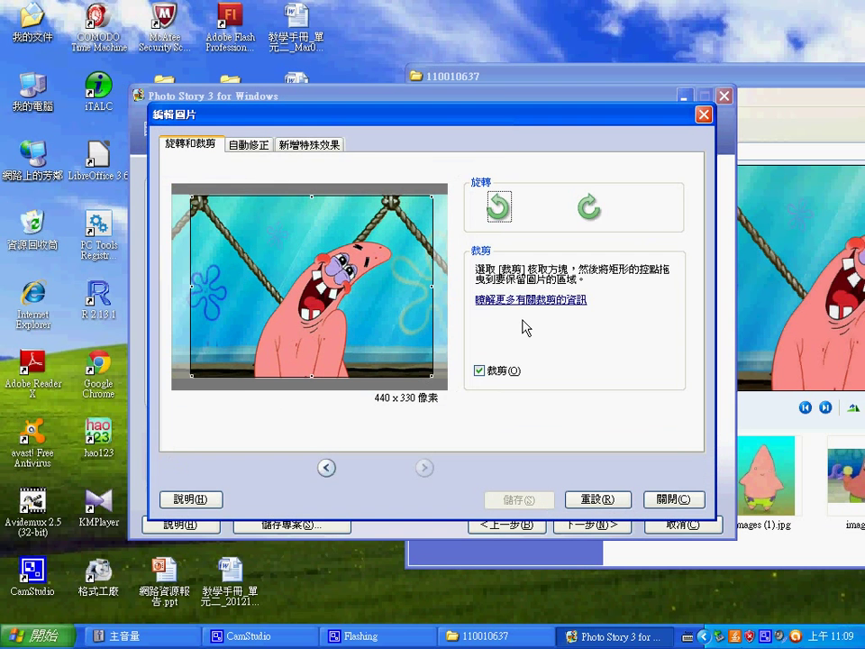
pyautogui.click(324, 144)
pyautogui.click(594, 247)
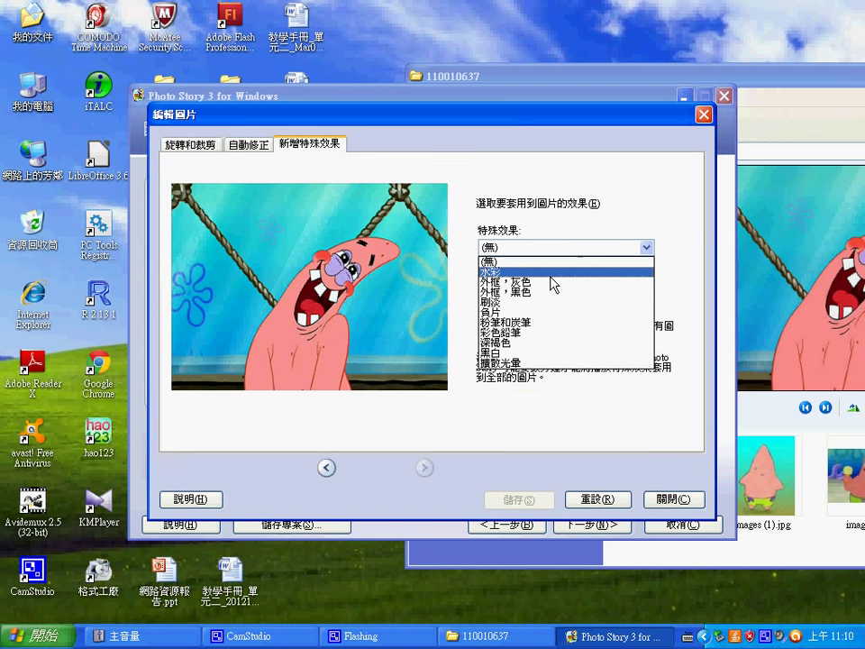
pyautogui.click(554, 284)
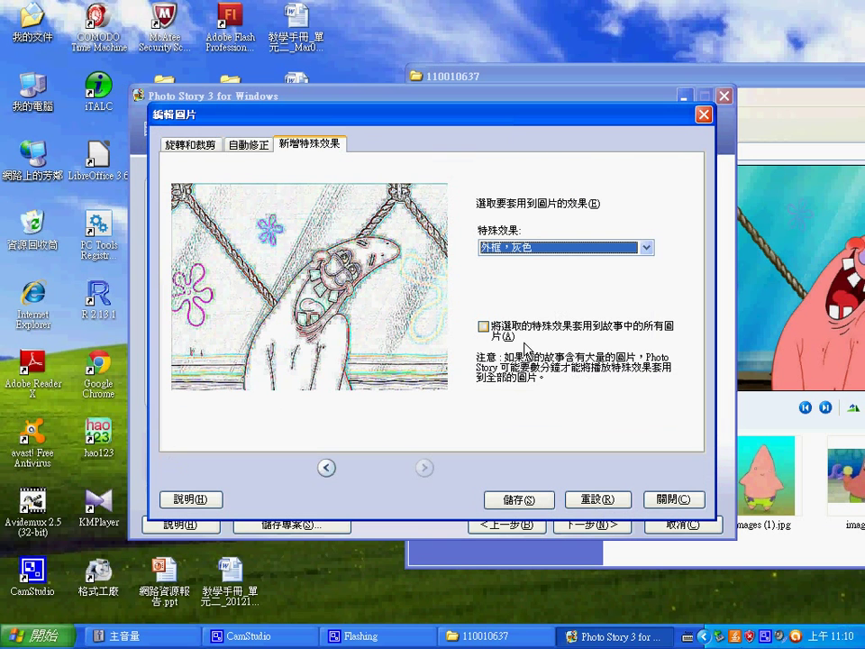
pyautogui.click(607, 500)
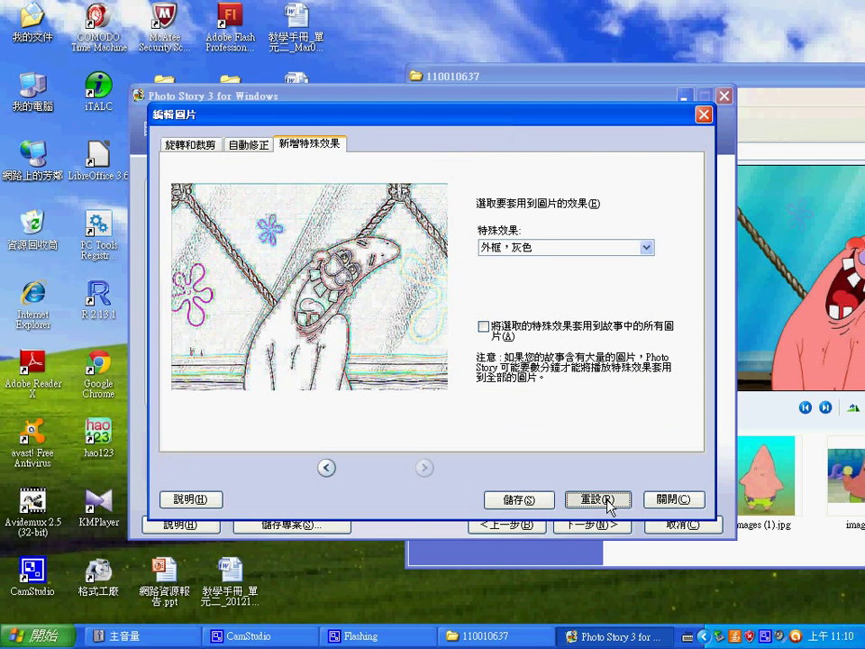
pyautogui.click(527, 245)
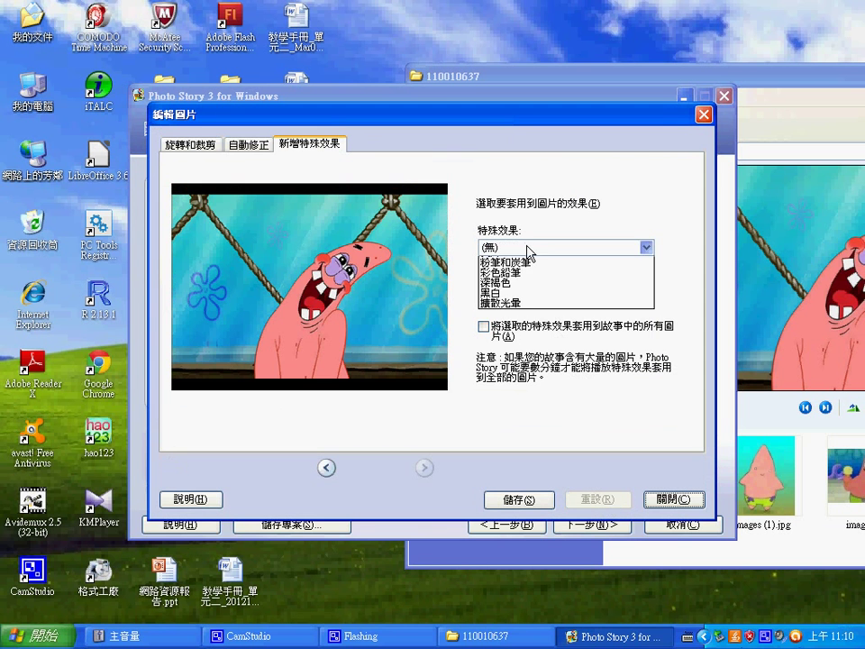
pyautogui.click(532, 299)
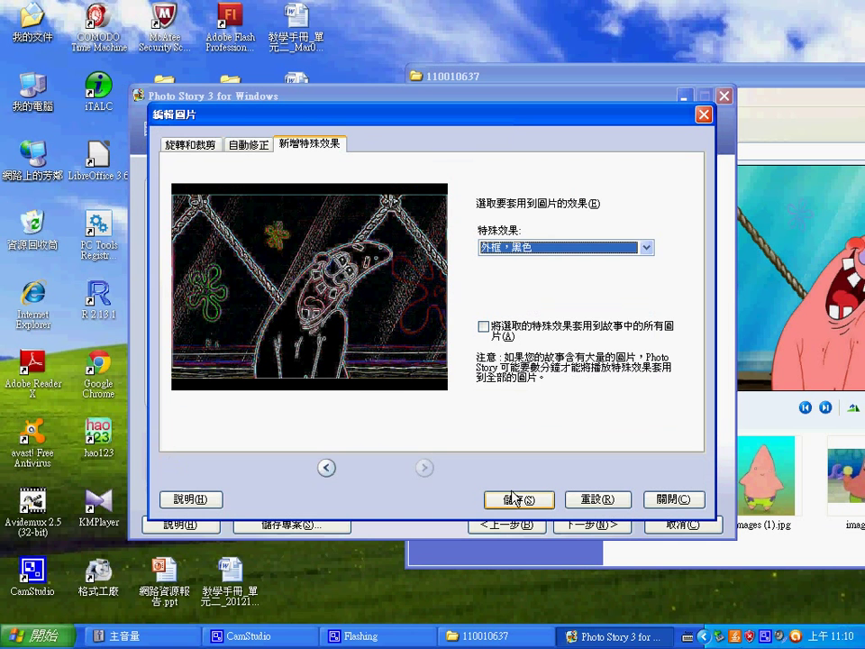
pyautogui.click(507, 499)
pyautogui.click(675, 500)
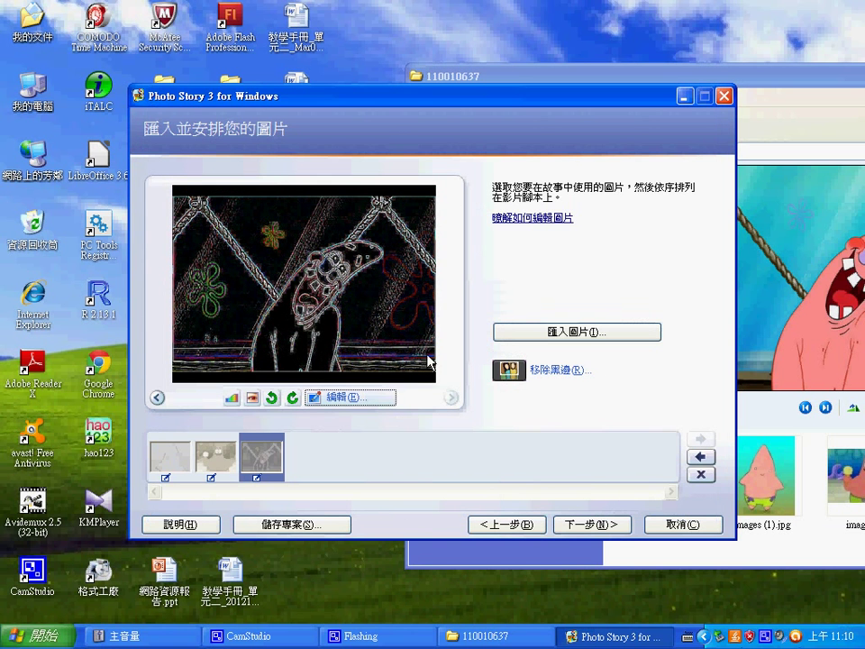
# Review each picture's applied effect in the filmstrip
pyautogui.click(171, 456)
pyautogui.click(216, 456)
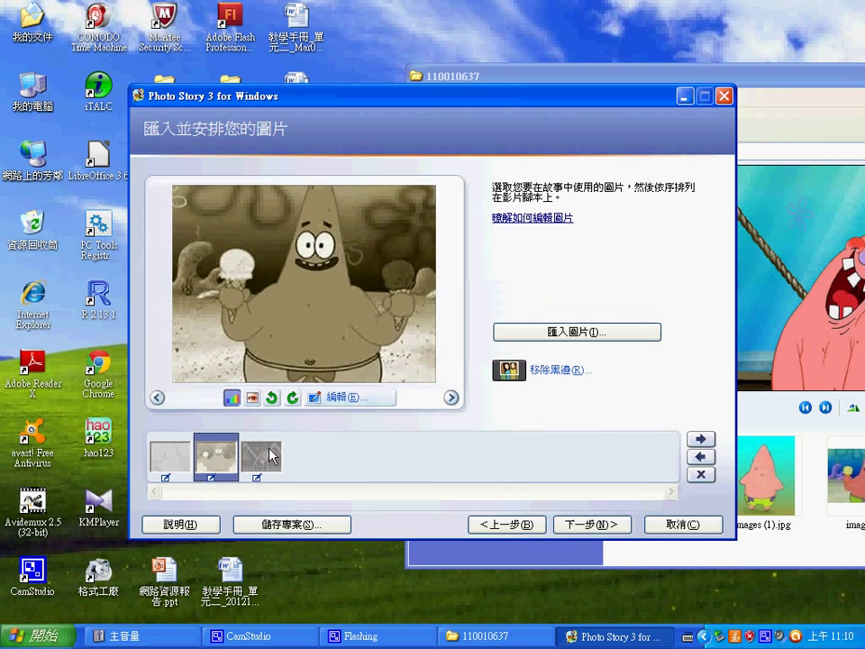
pyautogui.click(261, 456)
pyautogui.click(171, 461)
pyautogui.click(216, 456)
pyautogui.click(262, 456)
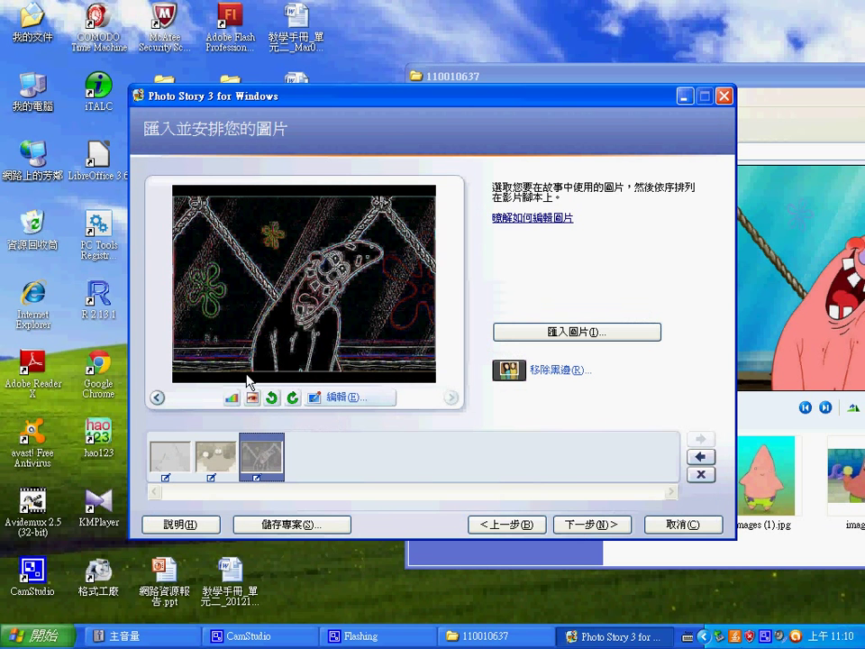
# Add the caption 'long long time ago' at the bottom of the standing Patrick picture
pyautogui.click(590, 527)
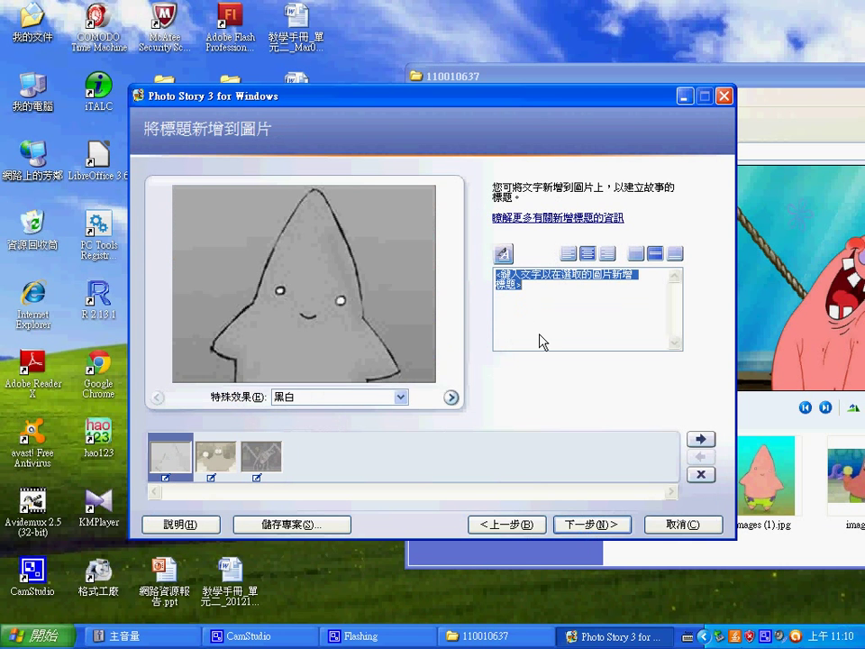
pyautogui.click(569, 253)
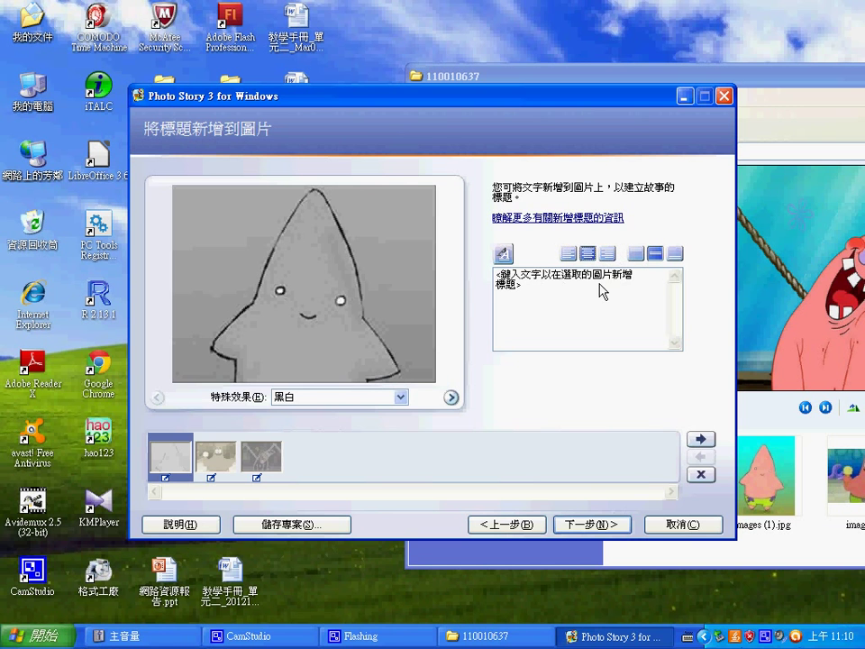
pyautogui.click(497, 287)
pyautogui.click(675, 255)
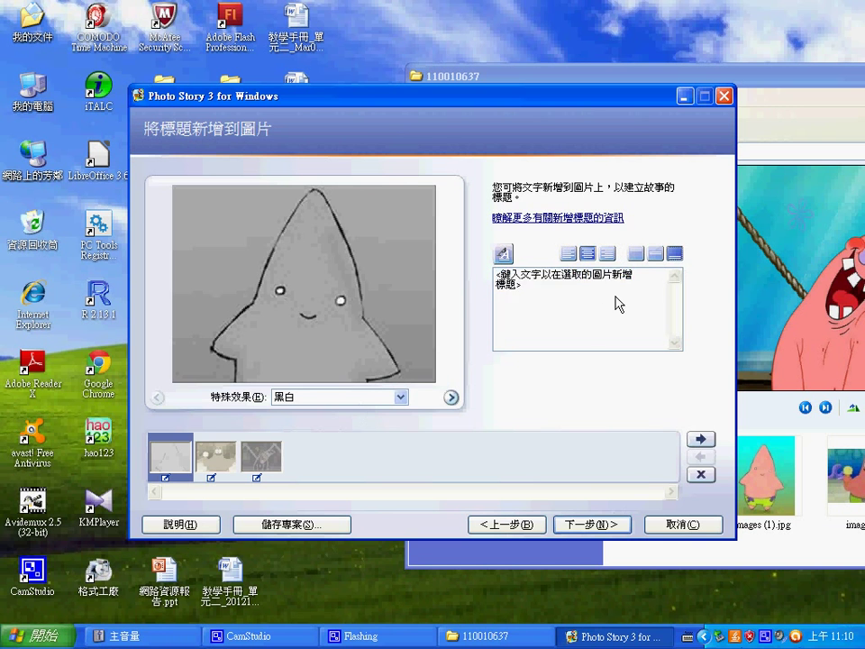
pyautogui.click(618, 303)
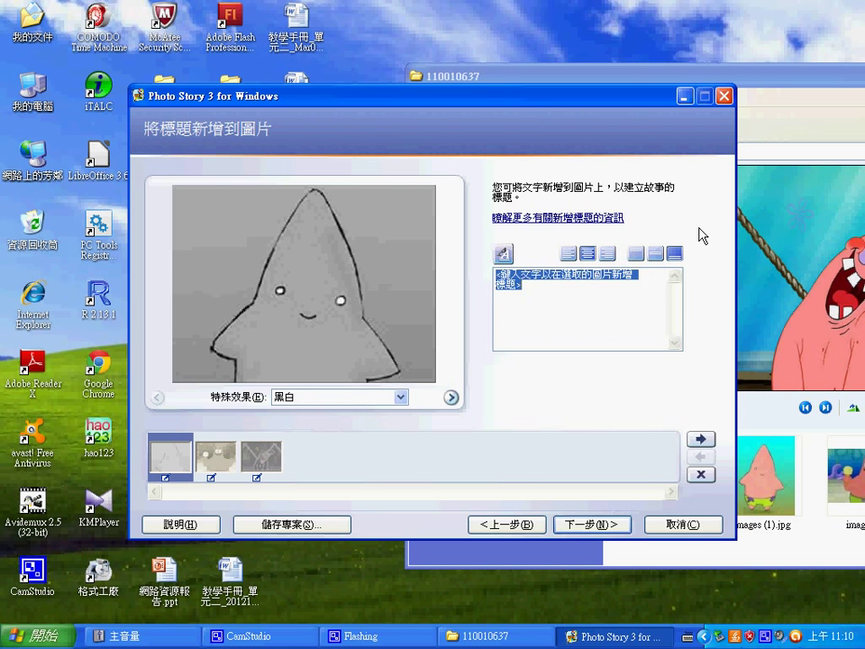
pyautogui.write('long ')
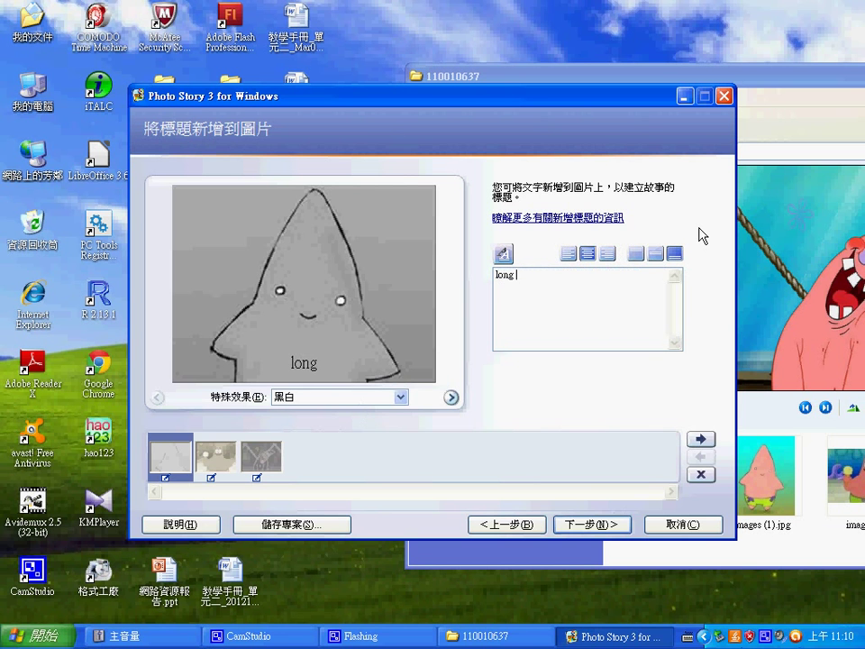
pyautogui.write('long')
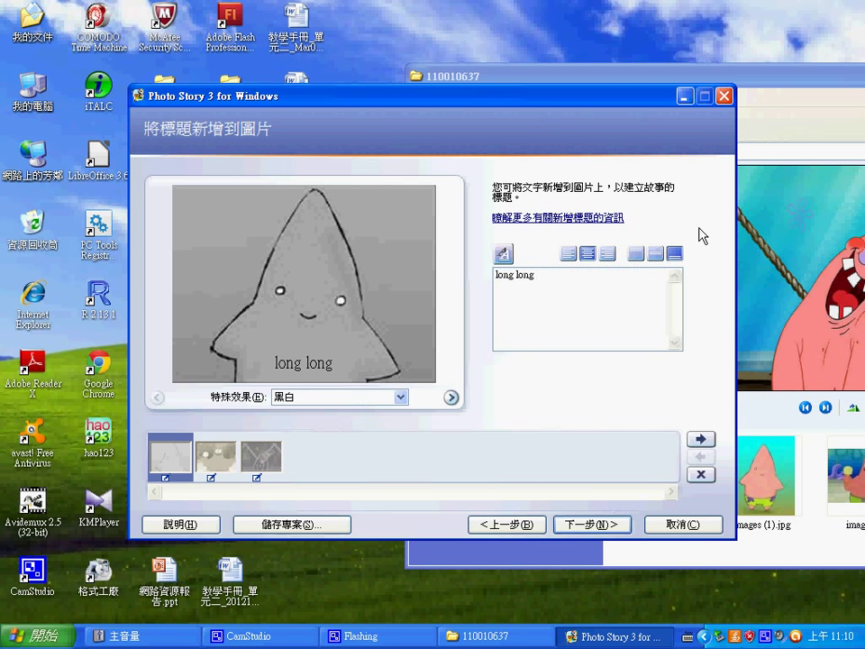
pyautogui.write(' time ag')
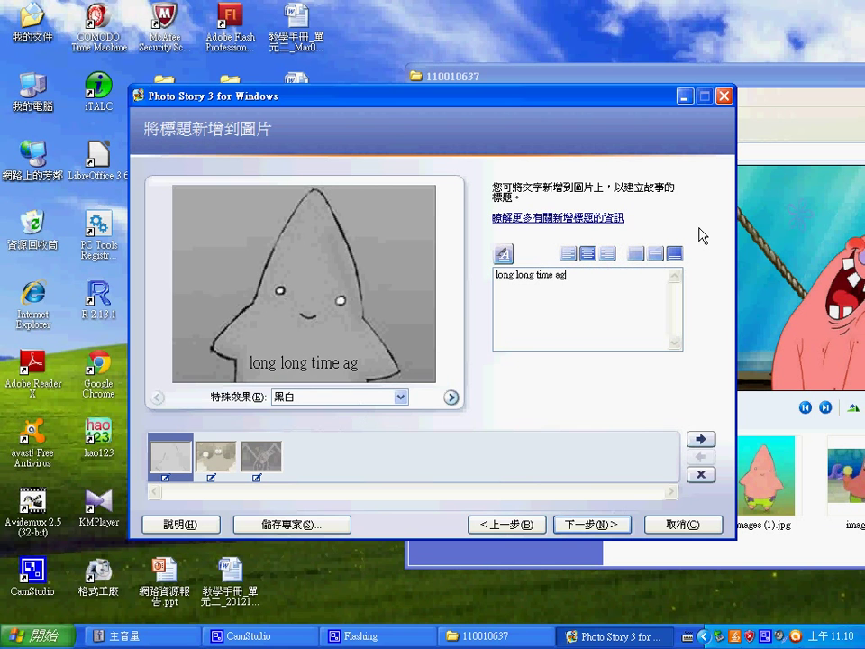
pyautogui.write('o')
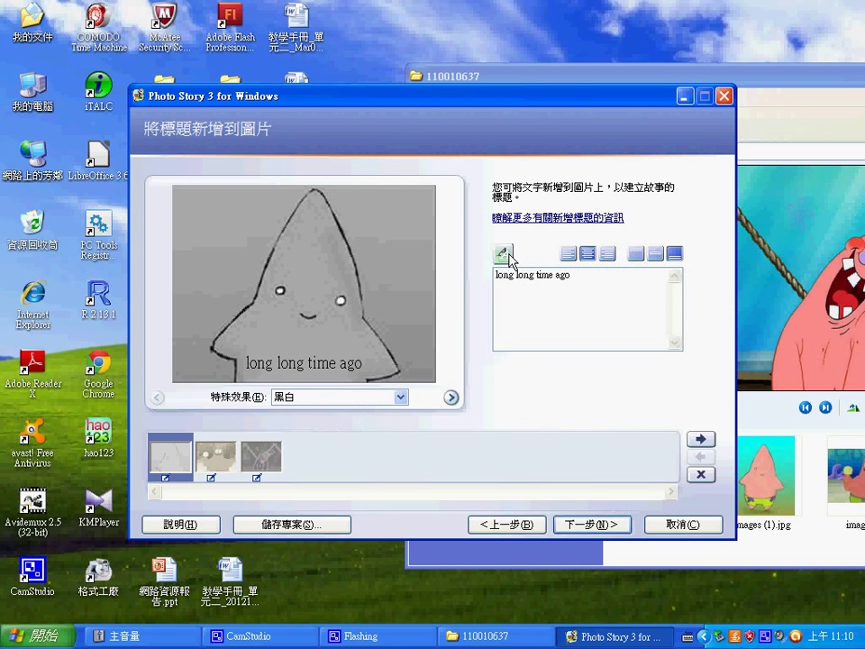
# Format the caption as bold 微軟正黑體 at size 18
pyautogui.click(509, 259)
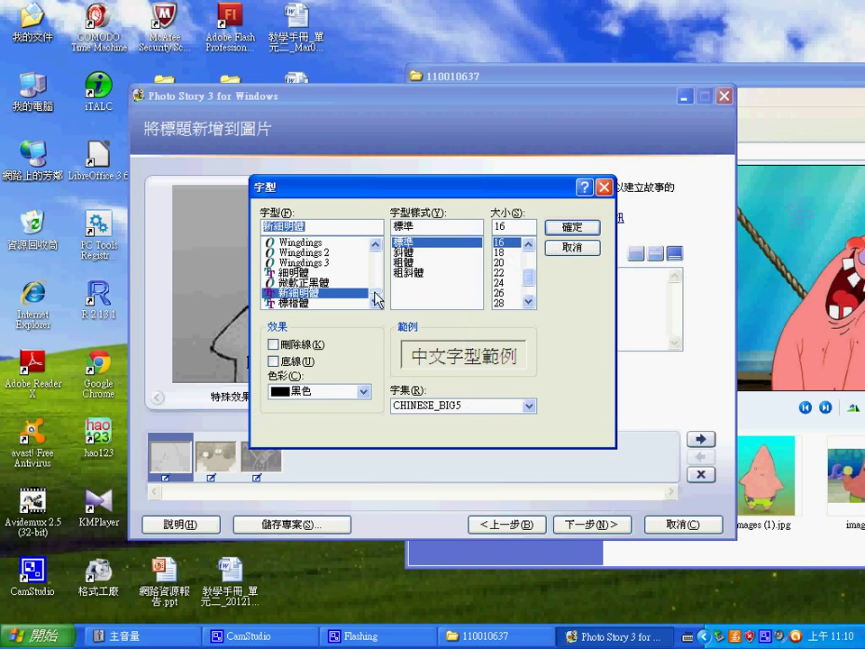
pyautogui.click(333, 283)
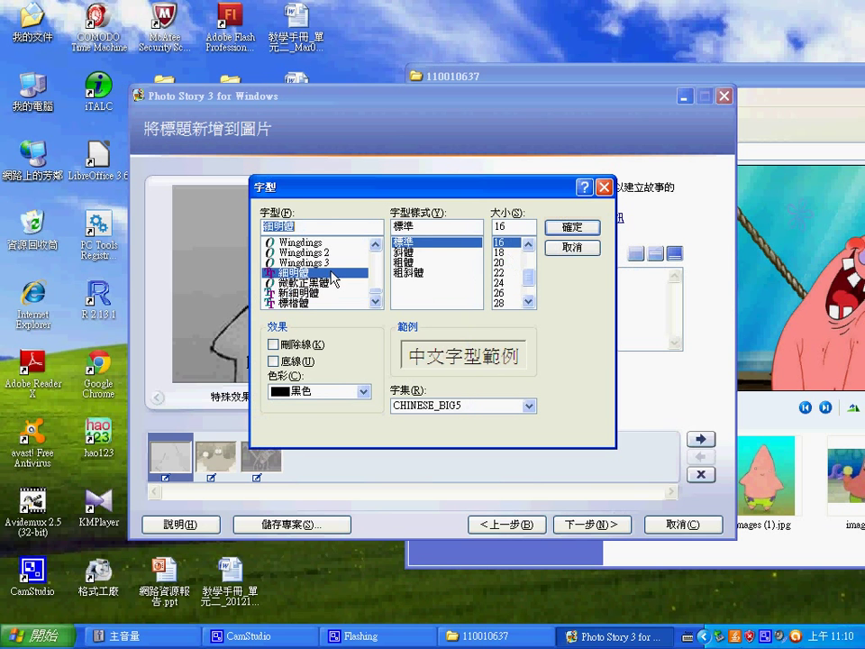
pyautogui.click(427, 252)
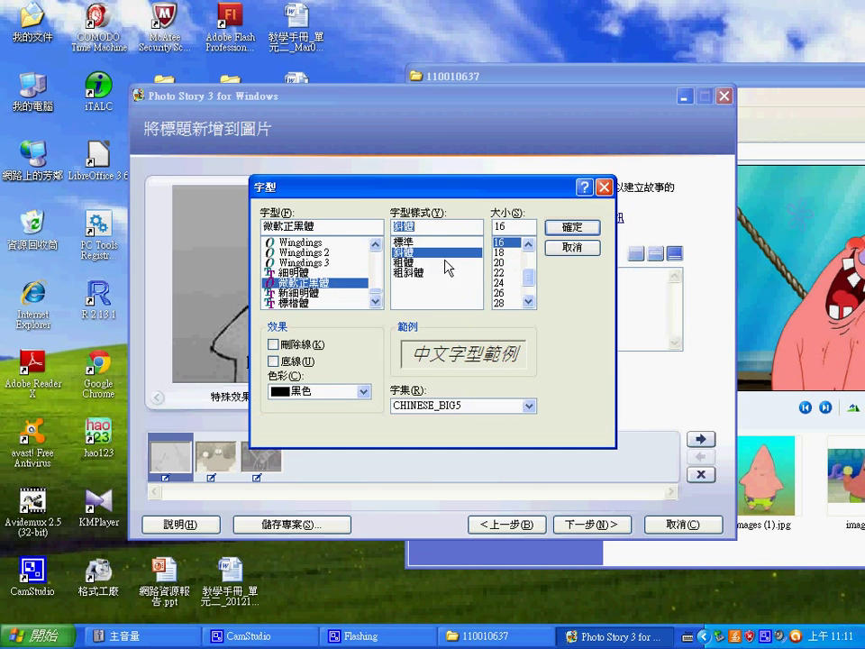
pyautogui.click(442, 262)
pyautogui.click(505, 252)
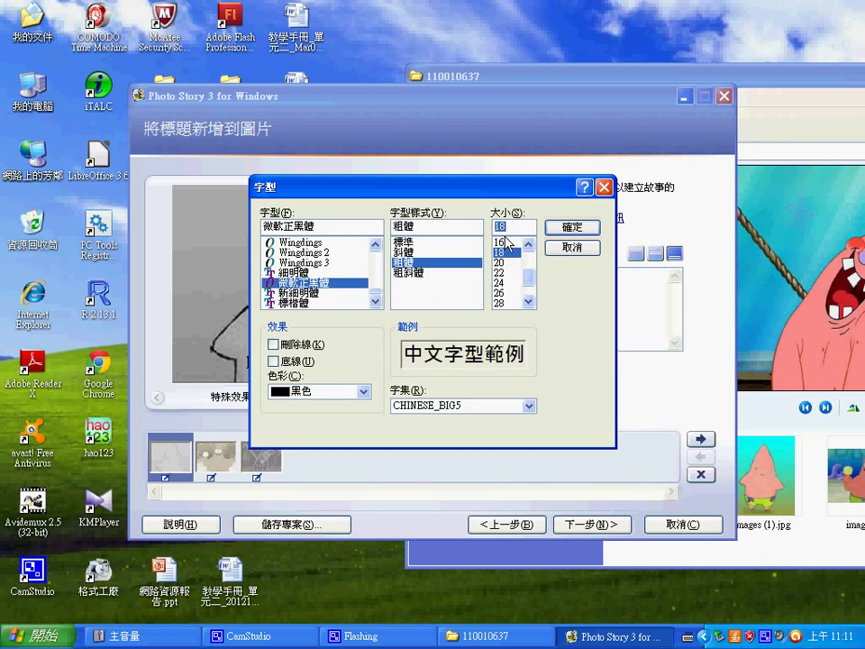
pyautogui.click(572, 227)
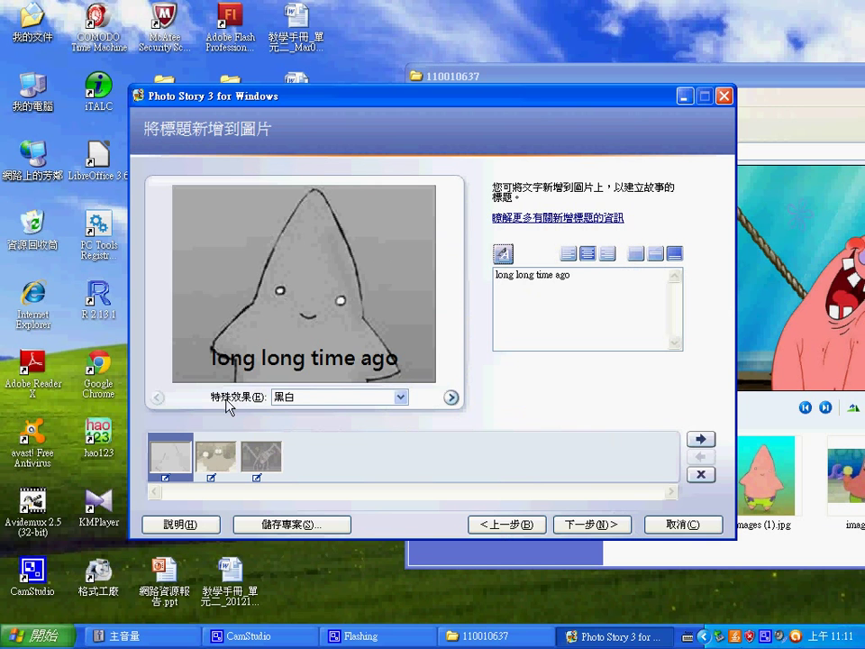
# Advance to the narration page and open custom motion for the standing Patrick picture
pyautogui.click(591, 526)
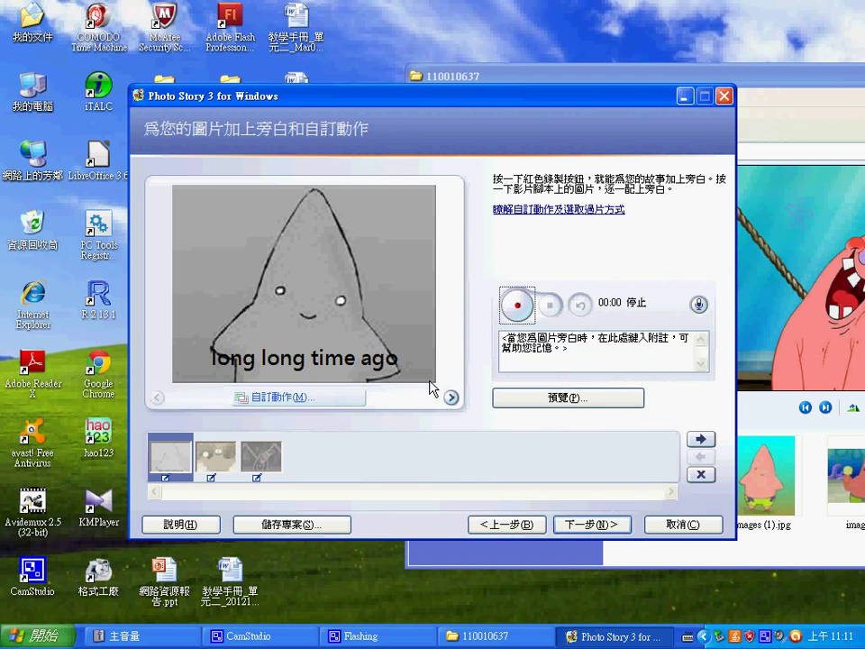
pyautogui.click(275, 398)
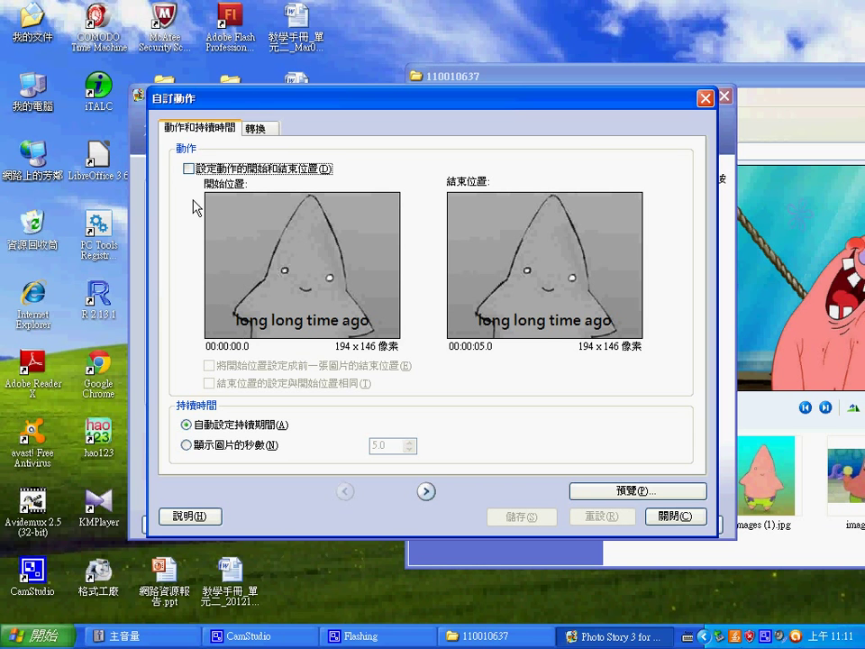
# Make the motion start on a small lower-left area and end on the full frame
pyautogui.click(188, 169)
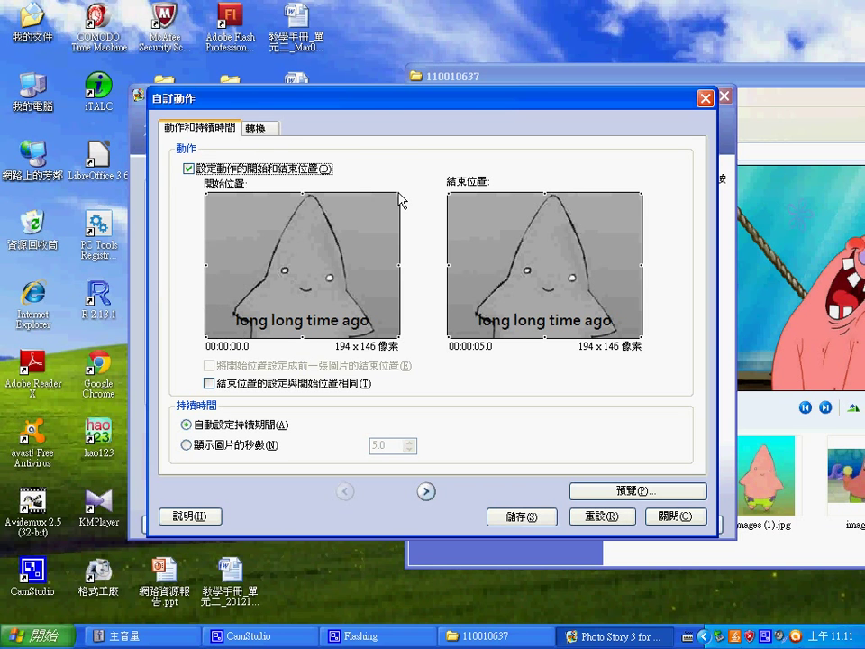
pyautogui.moveTo(400, 194)
pyautogui.mouseDown()
pyautogui.moveTo(359, 243)
pyautogui.moveTo(271, 290)
pyautogui.mouseUp()
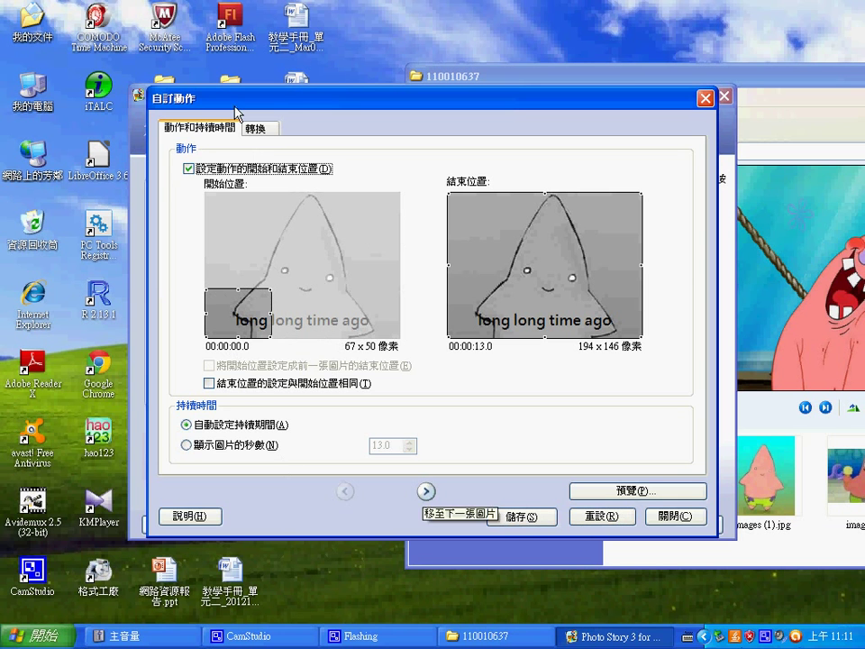
pyautogui.click(275, 126)
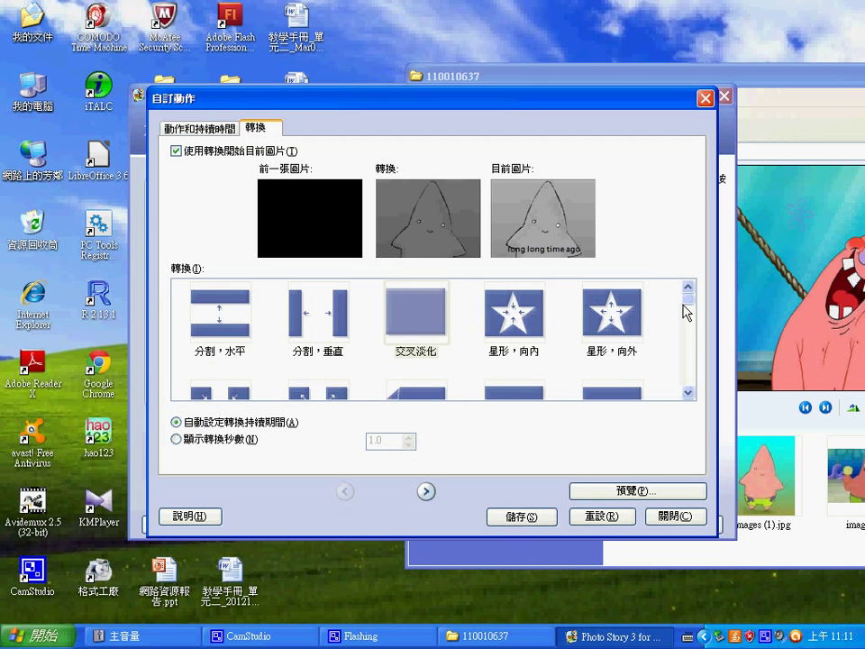
pyautogui.scroll(-3, 631, 309)
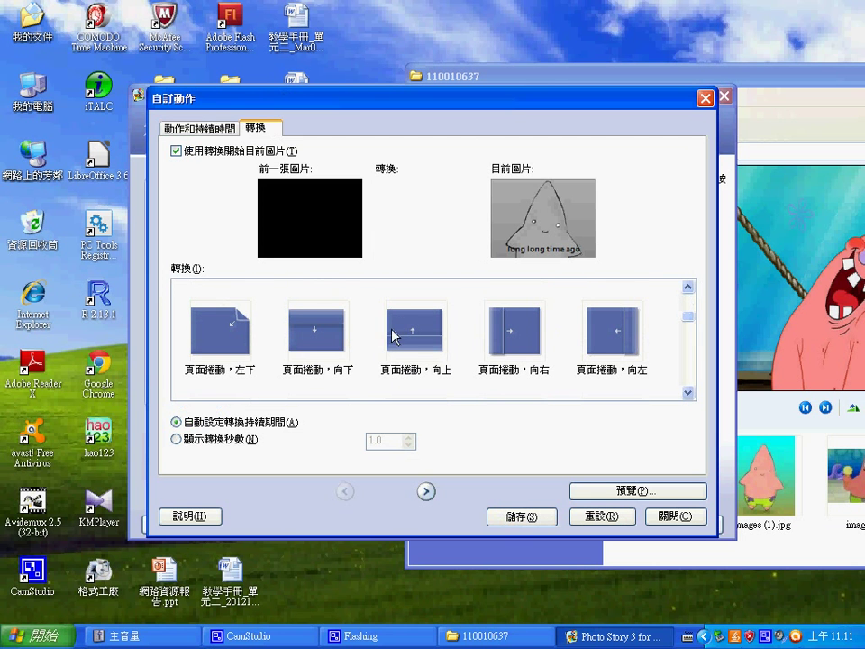
# Choose the star-inward (星形，向內) transition and save the motion settings
pyautogui.click(394, 336)
pyautogui.press('Left')
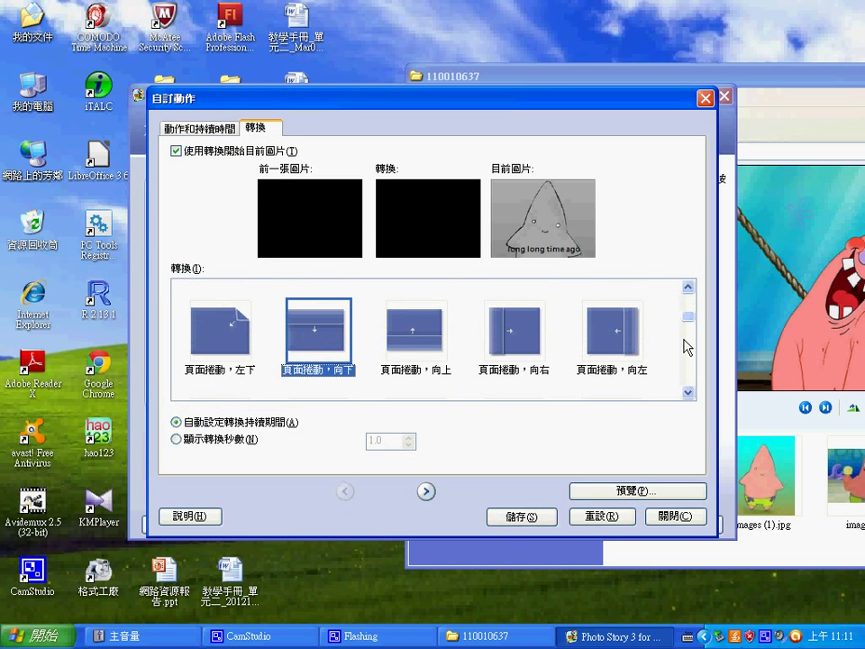
pyautogui.click(689, 282)
pyautogui.click(515, 316)
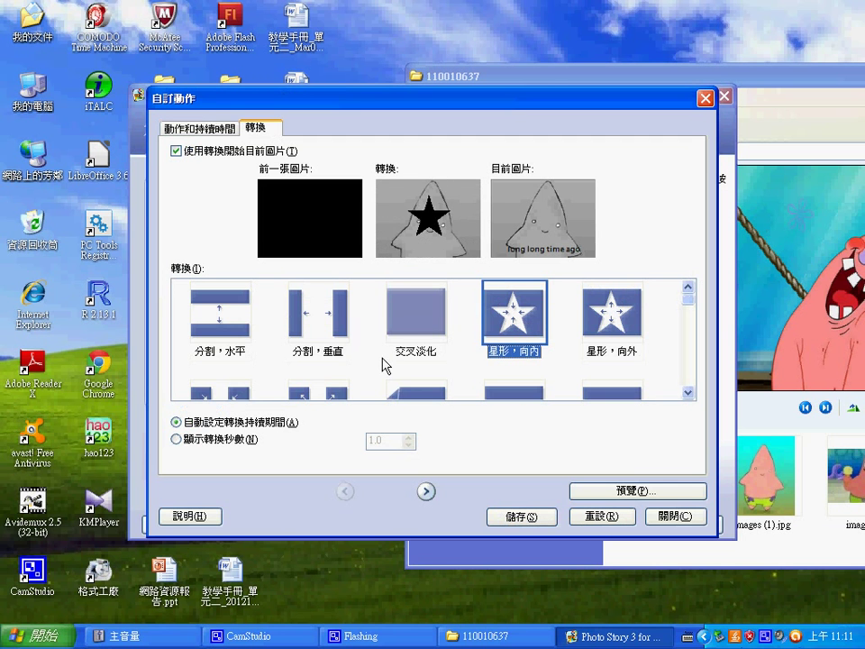
pyautogui.scroll(-3, 575, 333)
pyautogui.scroll(-2, 419, 330)
pyautogui.scroll(-1, 395, 267)
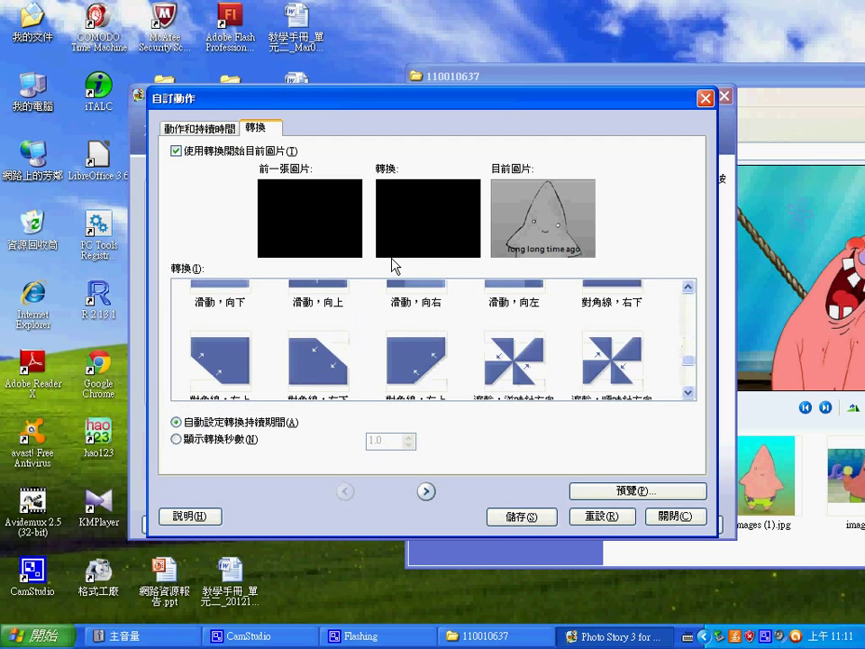
pyautogui.scroll(-2, 439, 347)
pyautogui.scroll(-3, 439, 345)
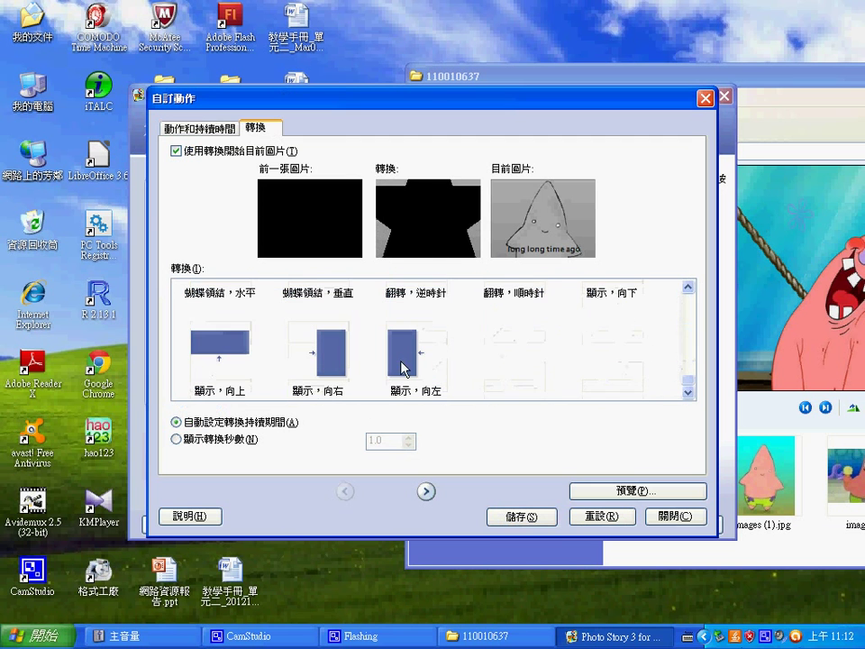
pyautogui.click(510, 522)
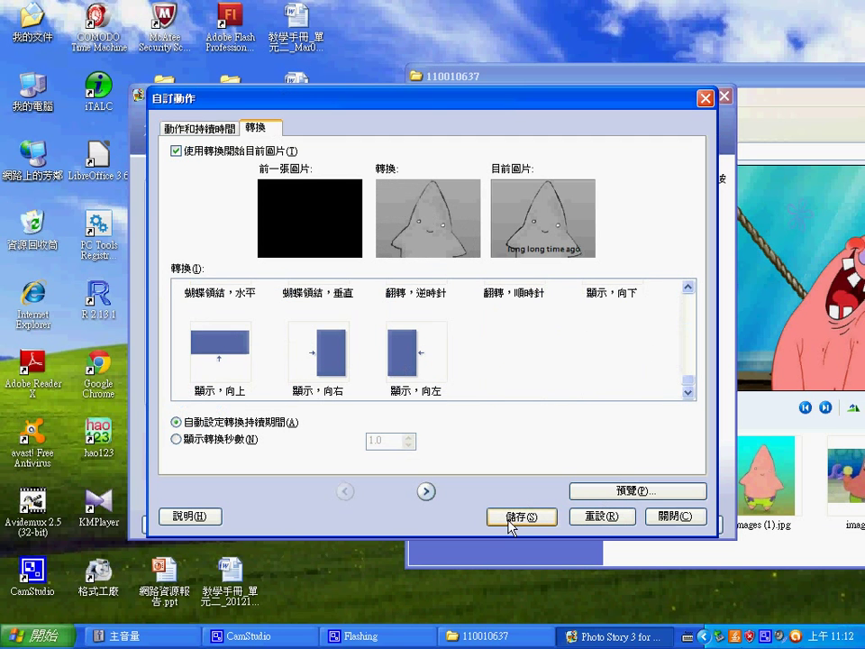
pyautogui.click(667, 519)
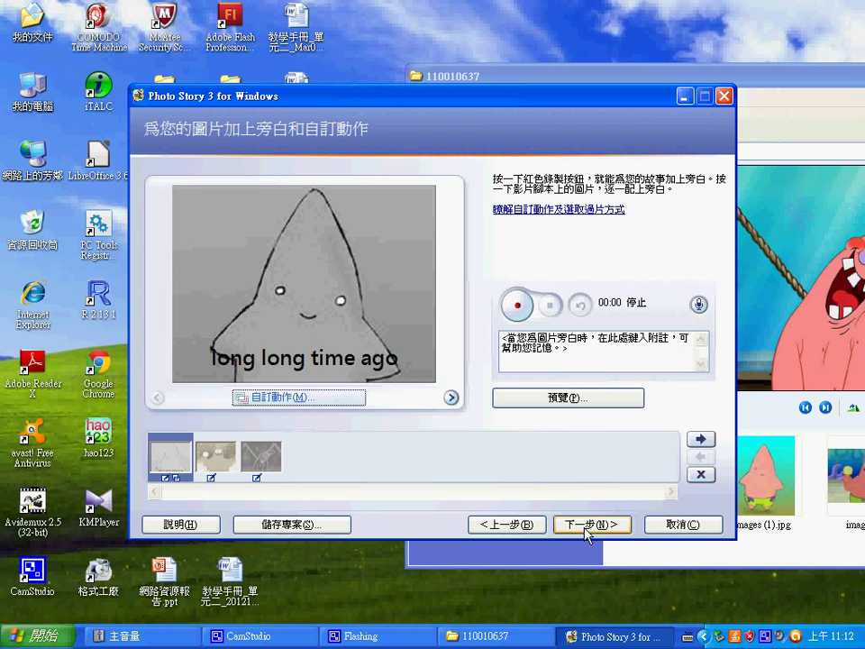
# Skip background music by closing the music chooser without choosing a file
pyautogui.click(581, 532)
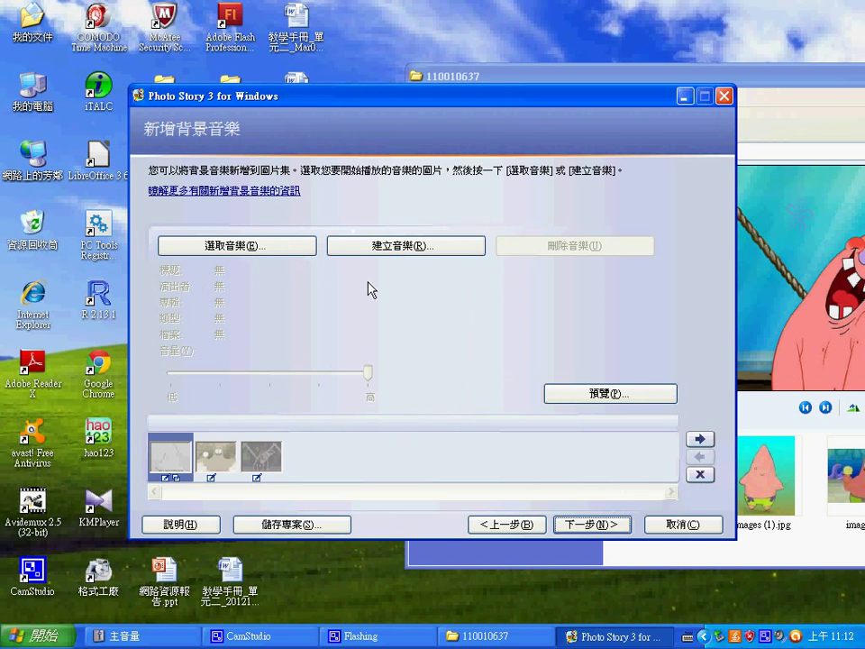
pyautogui.click(276, 245)
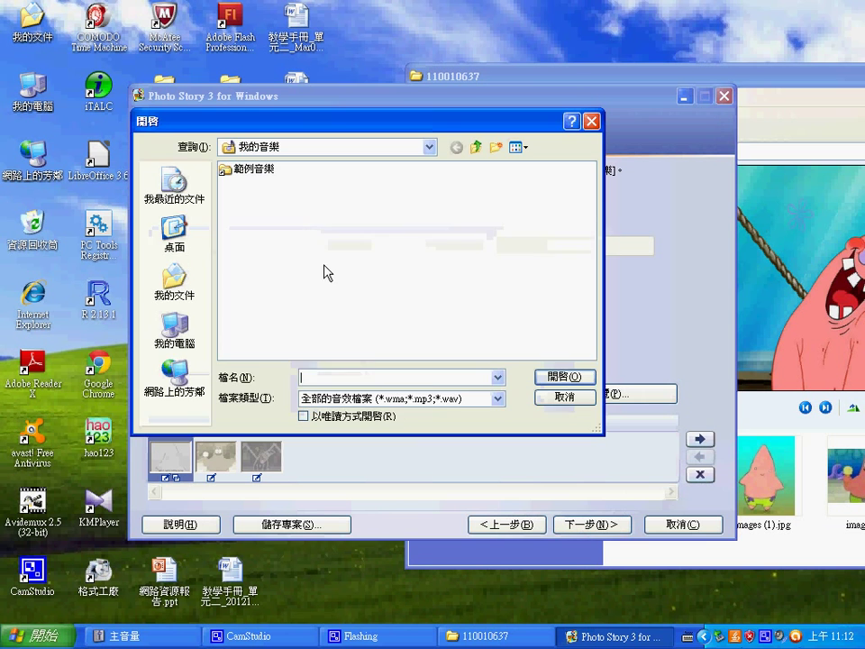
pyautogui.click(591, 120)
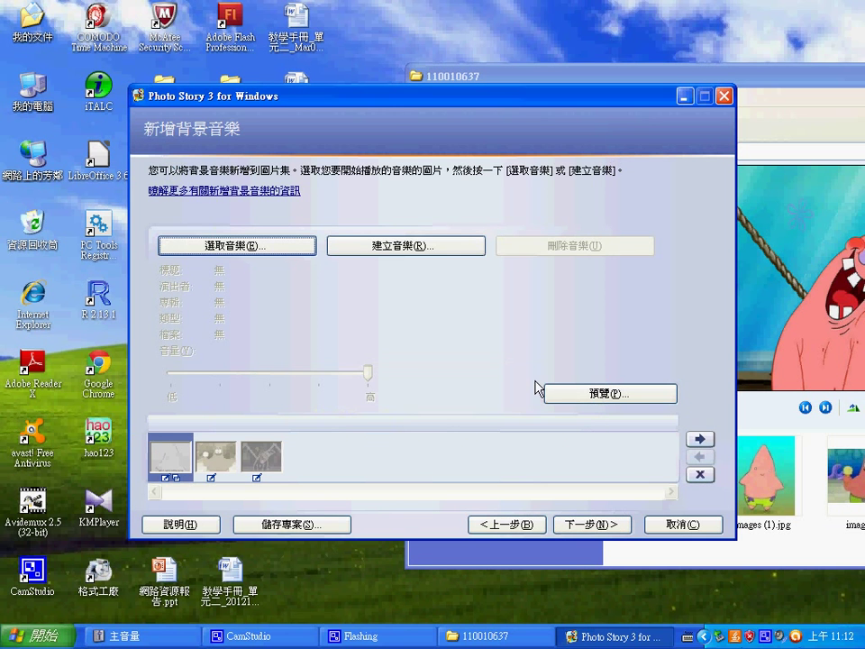
# Keep the file name PhotoStory1.wmv in My Videos and build the story video
pyautogui.click(601, 523)
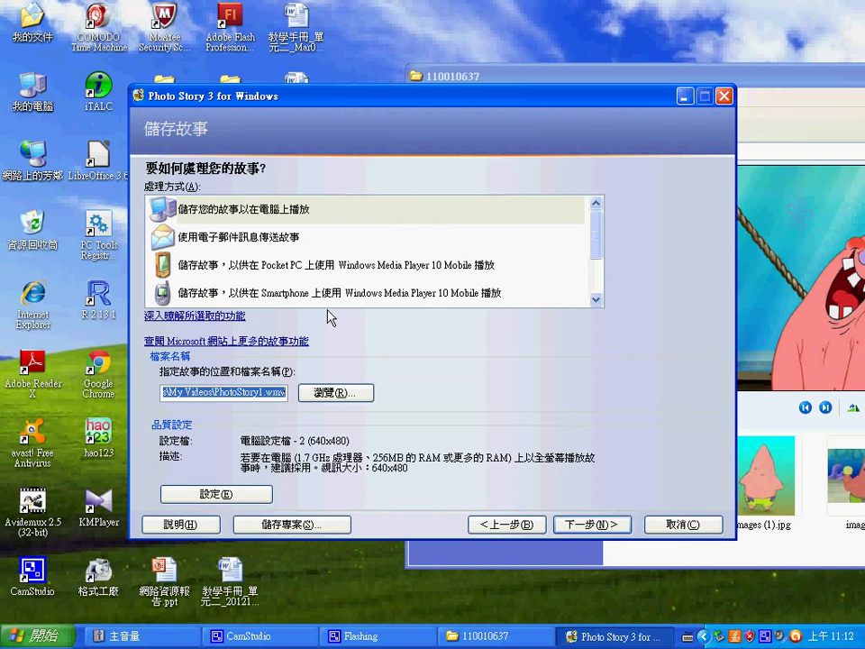
pyautogui.moveTo(598, 239); pyautogui.dragTo(595, 242)
pyautogui.click(593, 523)
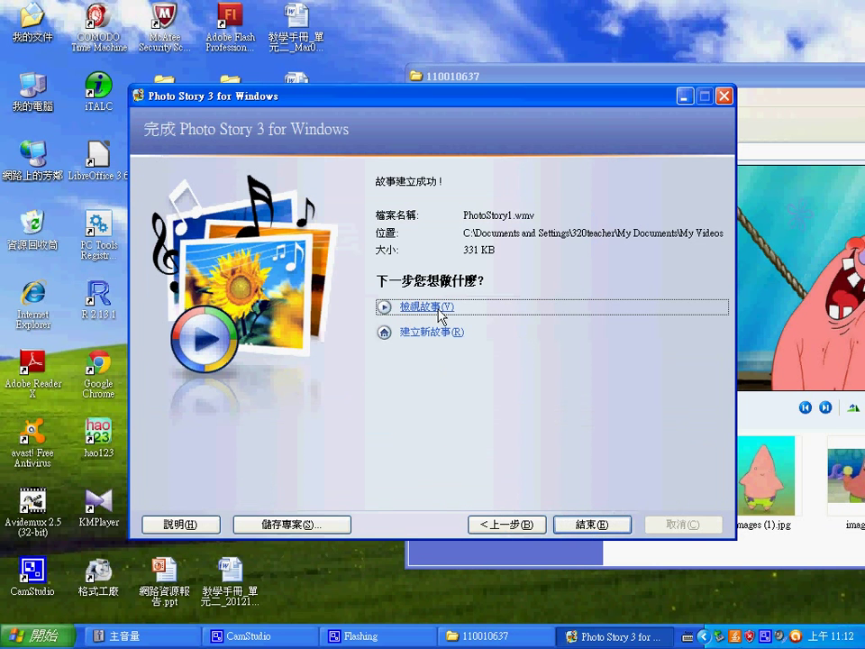
# Open the finished PhotoStory1.wmv in KMPlayer and resume its playback
pyautogui.click(423, 309)
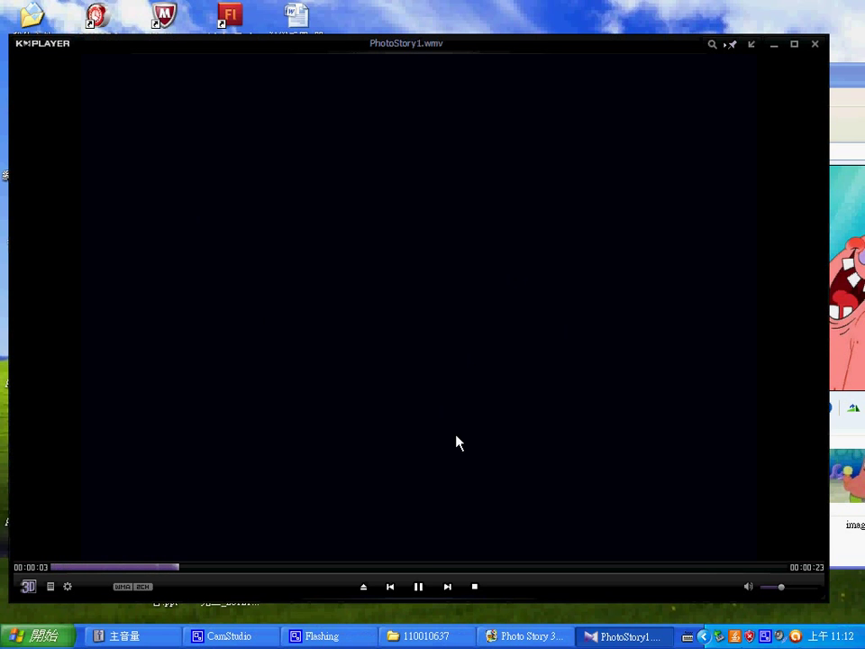
pyautogui.click(418, 587)
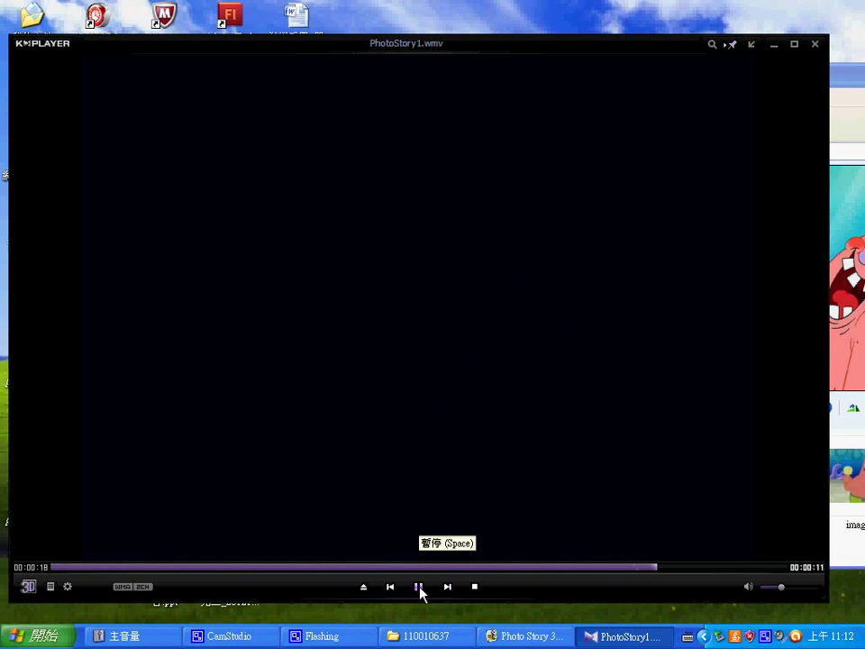
# Close KMPlayer, exit Photo Story answering 否 to saving, and close the 110010637 window
pyautogui.click(817, 47)
pyautogui.click(727, 97)
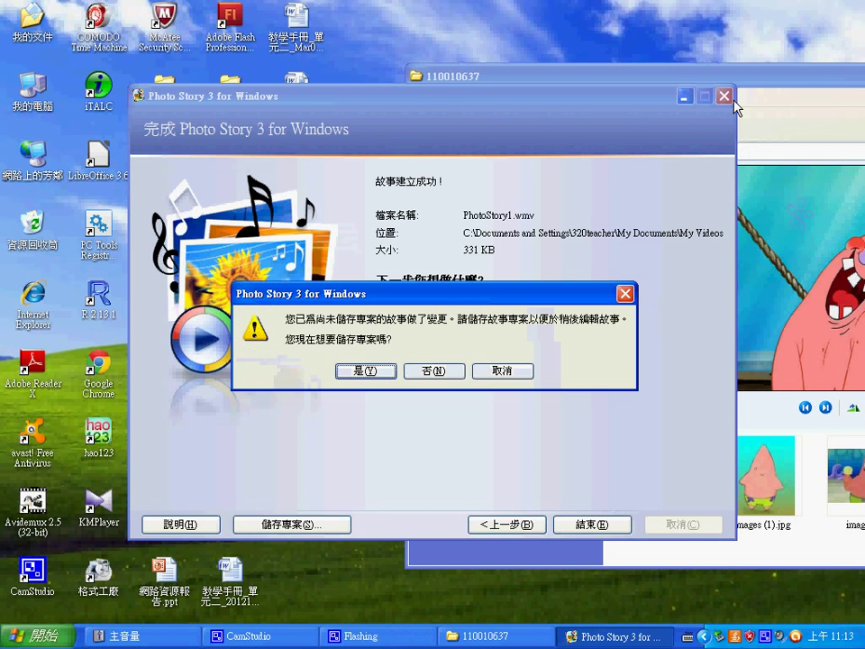
pyautogui.click(433, 370)
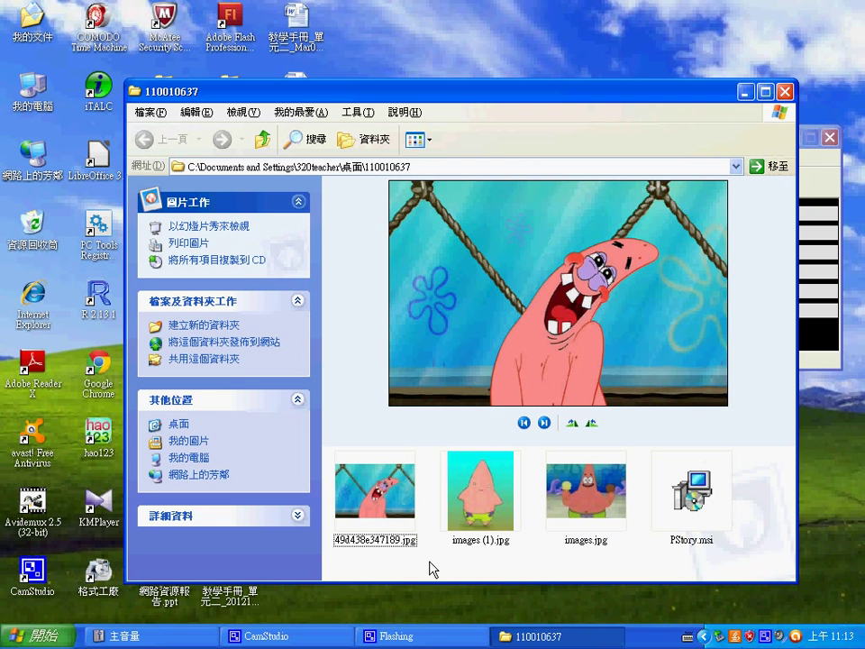
pyautogui.click(786, 93)
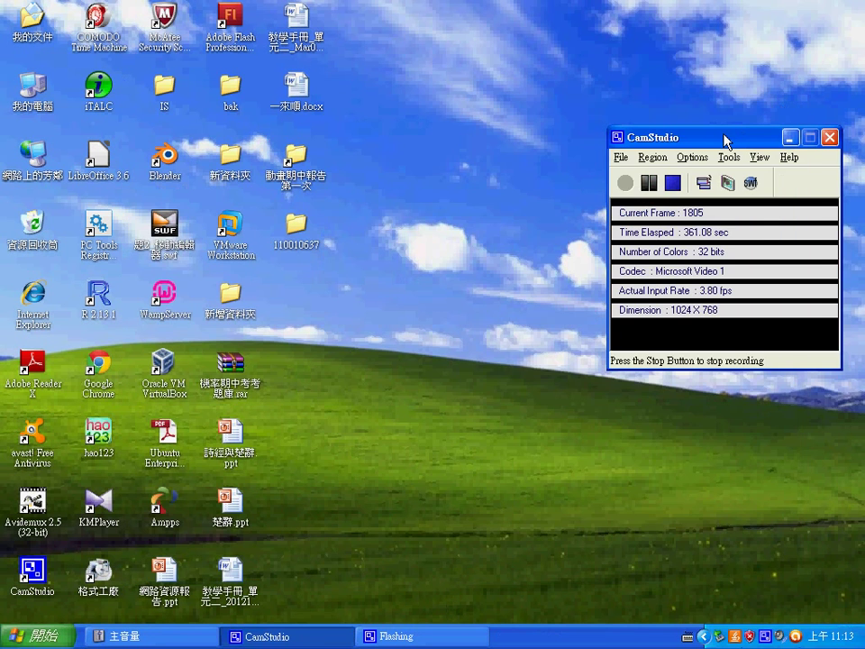